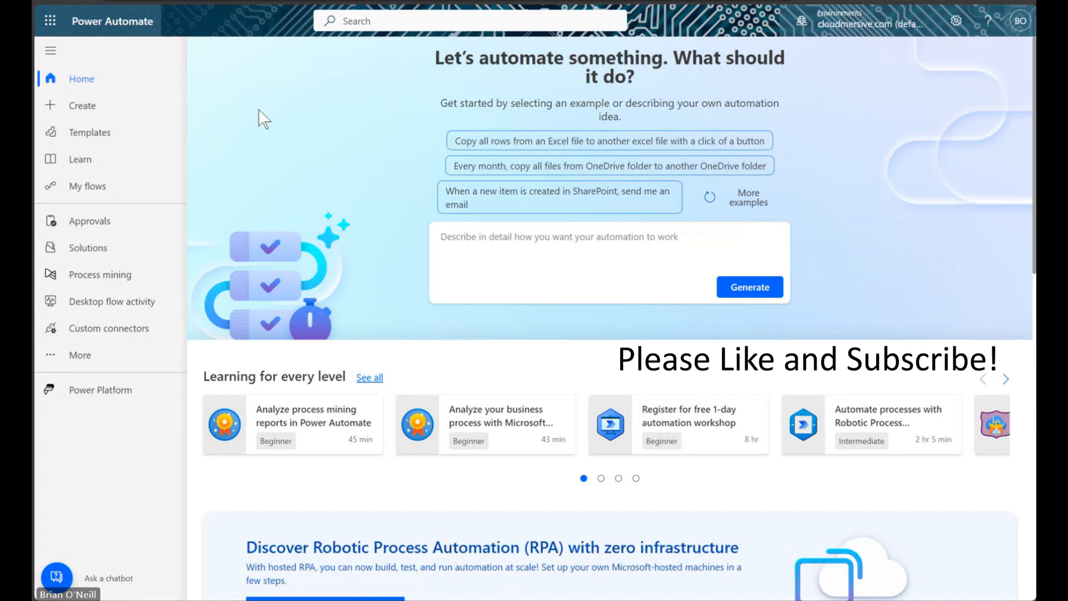
Create an automated cloud flow from blank with the SharePoint trigger "When an item is created".
{"action": "left_click", "coordinate": [98, 114]}
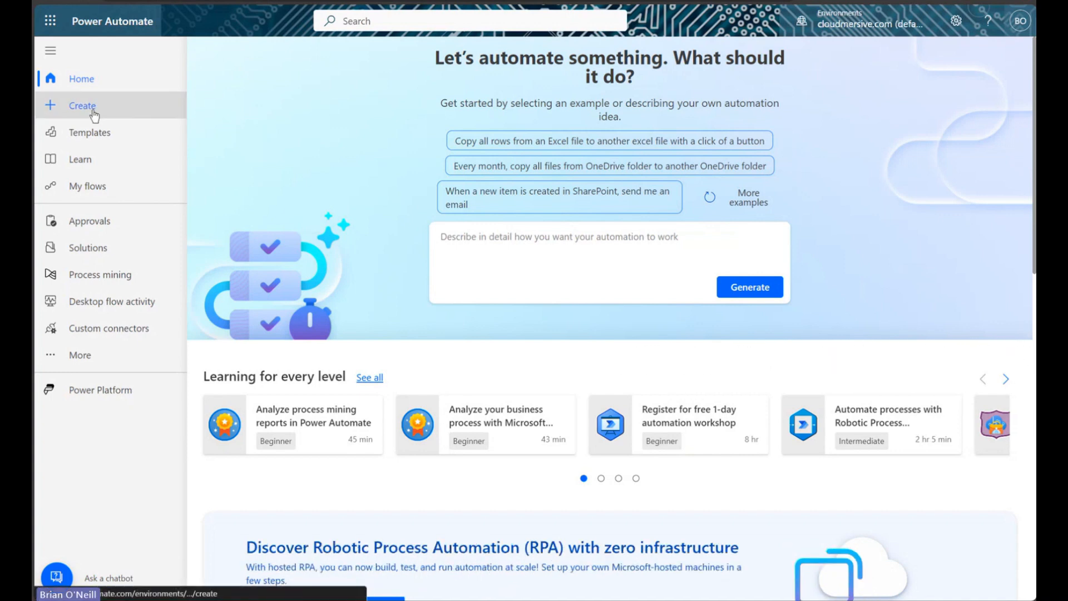
{"action": "left_click", "coordinate": [267, 184]}
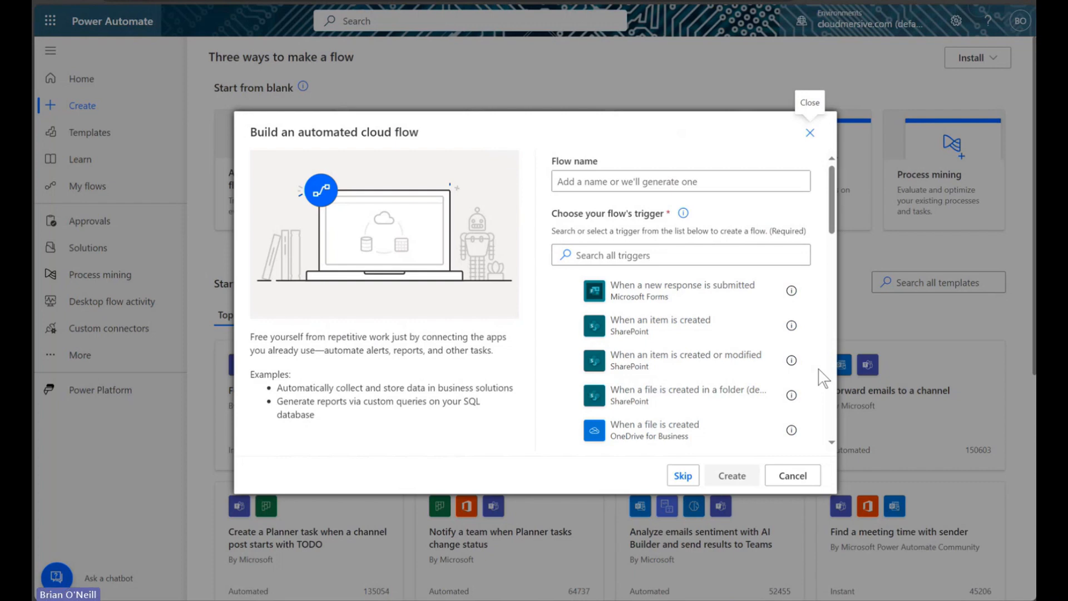
{"action": "left_click", "coordinate": [683, 331]}
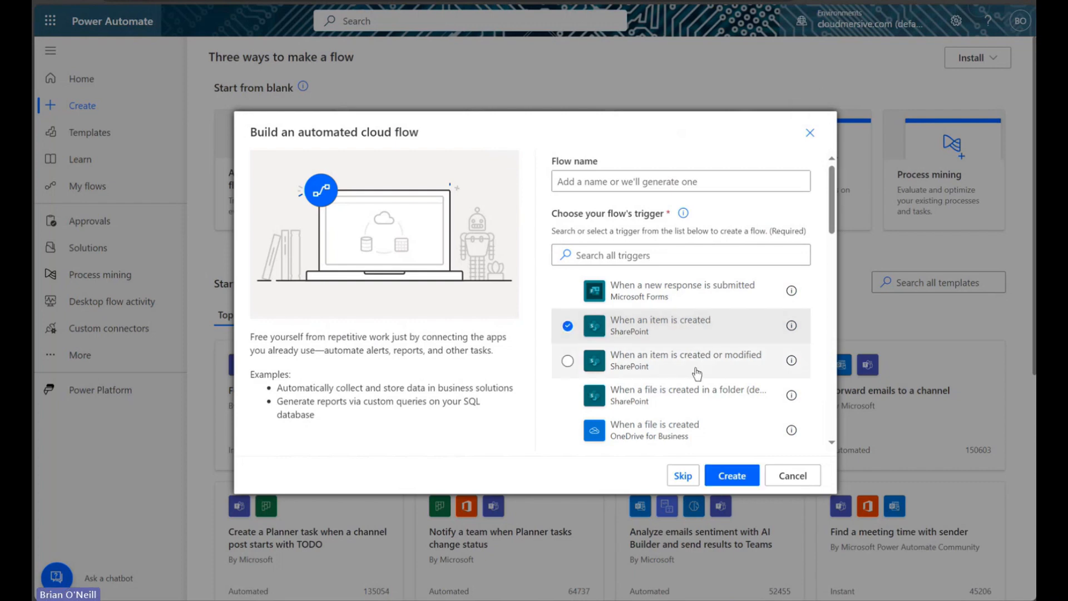
{"action": "left_click", "coordinate": [726, 475]}
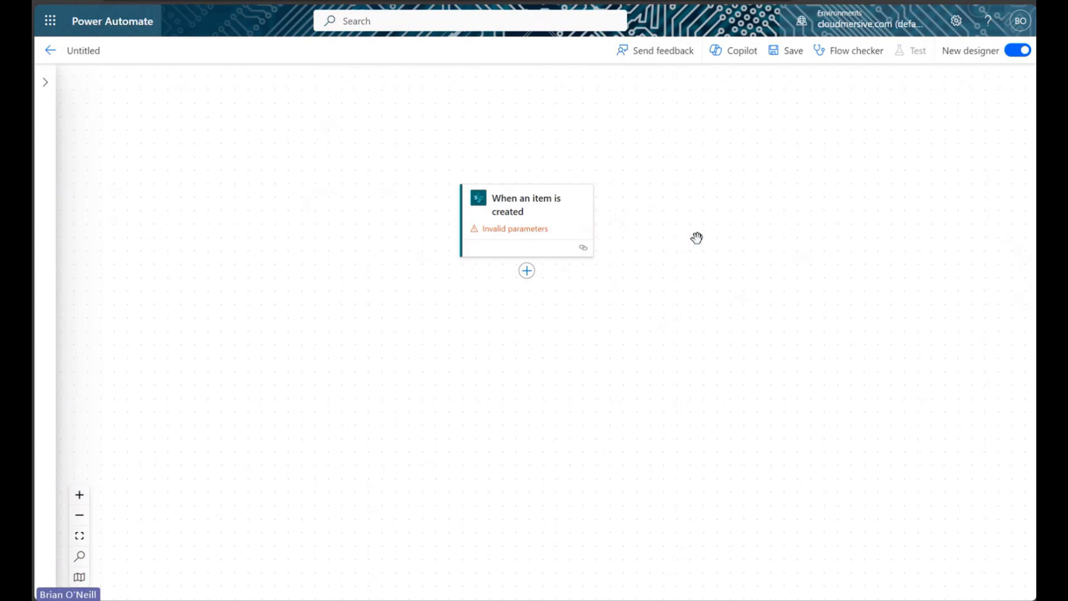
Configure the "When an item is created" trigger with the TestTeam site address and the list Example List.
{"action": "left_click", "coordinate": [558, 219]}
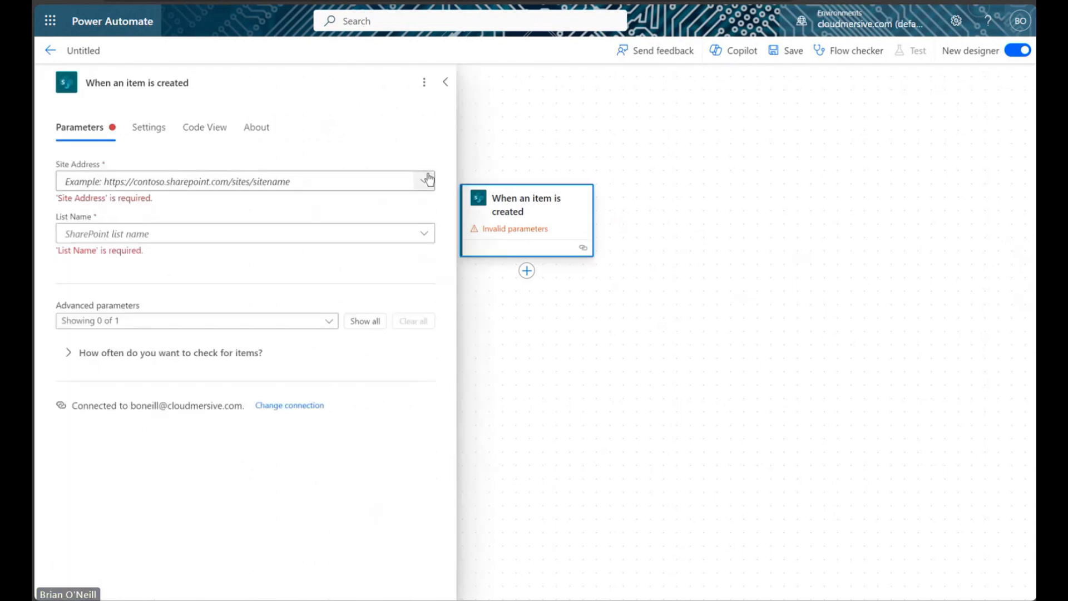
{"action": "left_click", "coordinate": [428, 179]}
{"action": "left_click", "coordinate": [193, 323]}
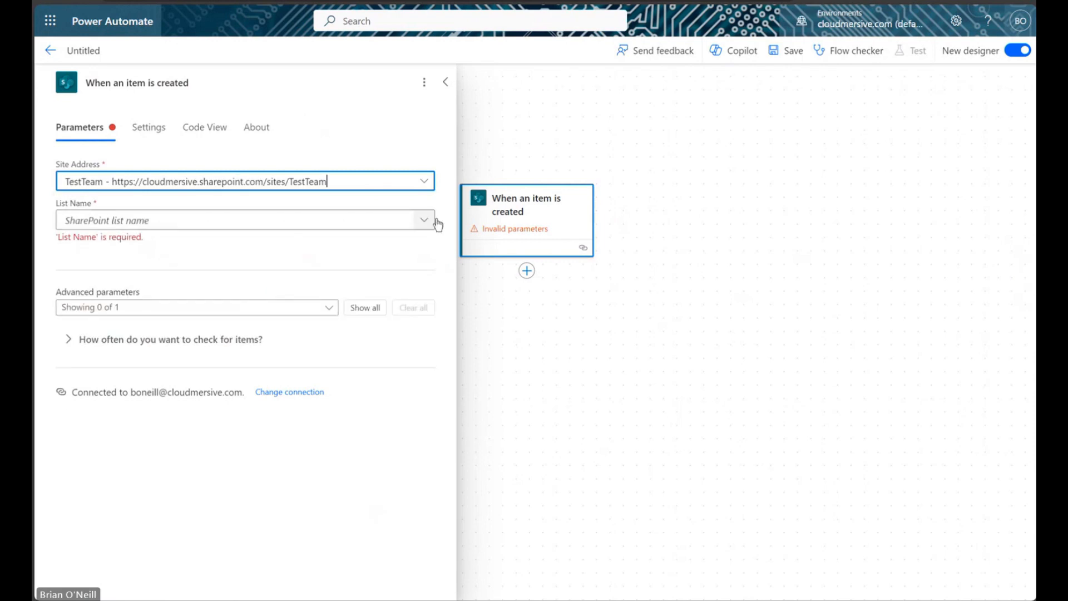
{"action": "left_click", "coordinate": [426, 223]}
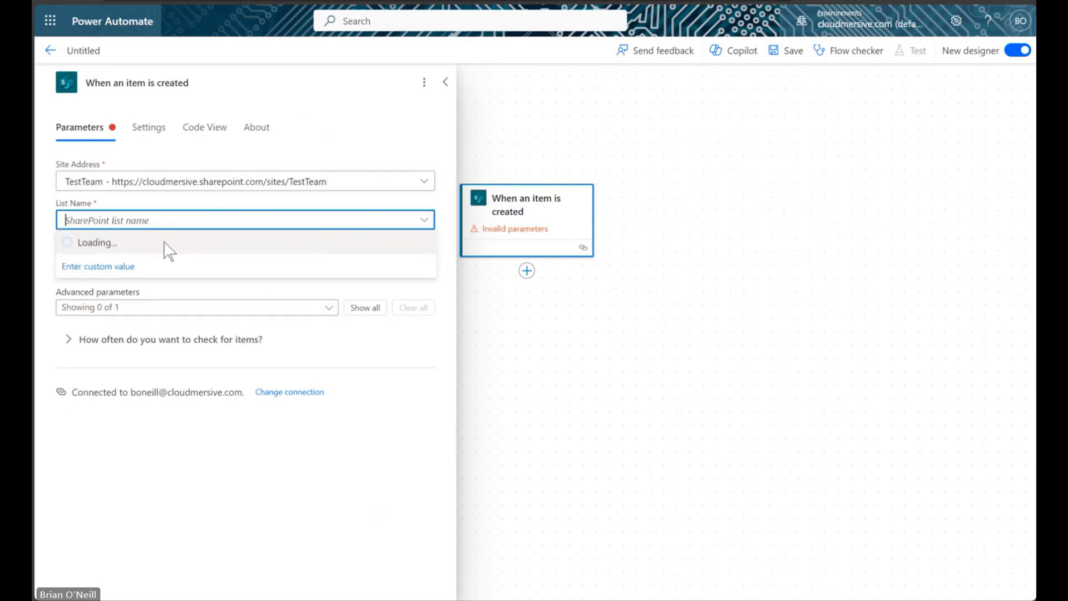
{"action": "left_click", "coordinate": [130, 270]}
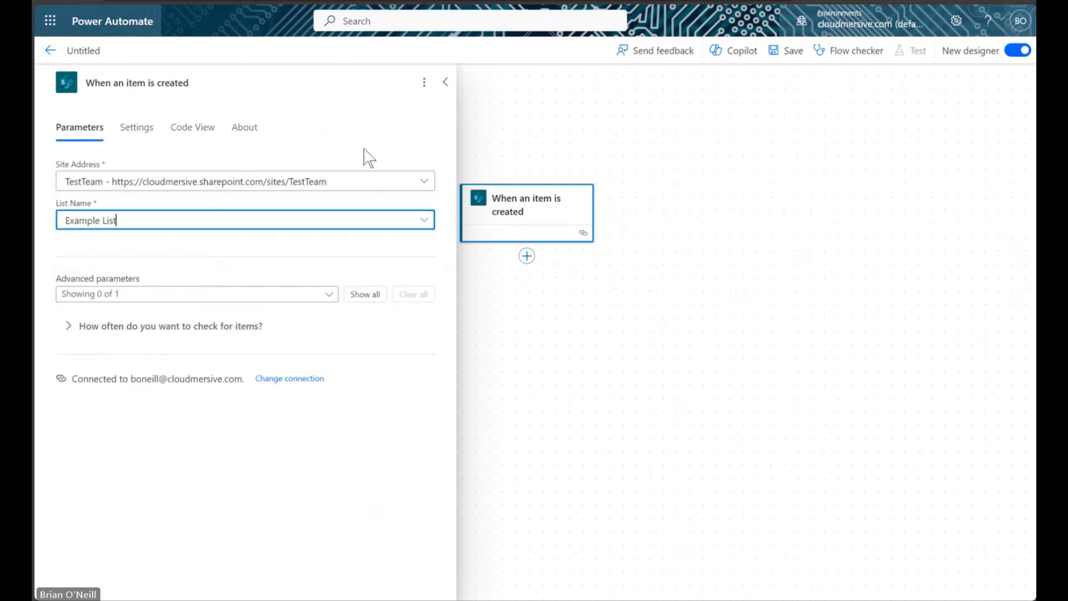
{"action": "left_click", "coordinate": [445, 83]}
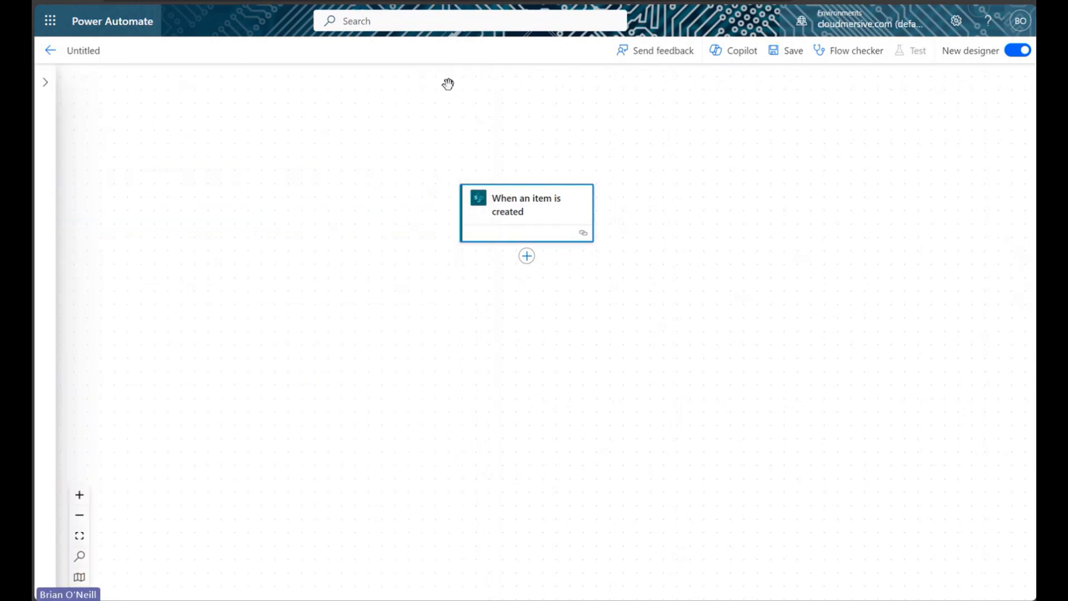
Add the OneDrive for Business "Get file content" action below the trigger.
{"action": "left_click", "coordinate": [527, 256]}
{"action": "left_click", "coordinate": [565, 257]}
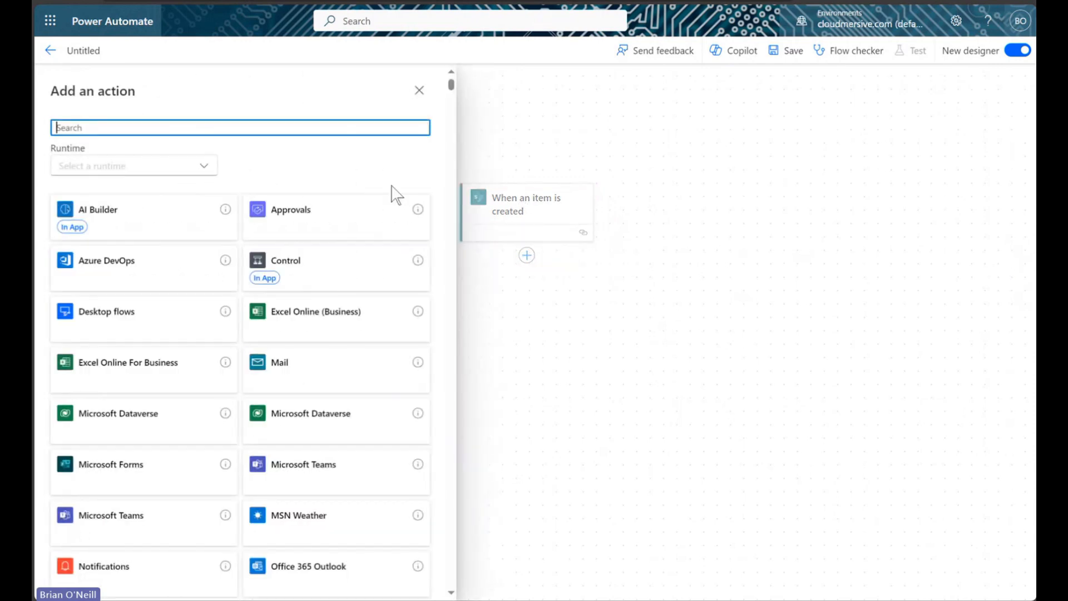
{"action": "left_click", "coordinate": [304, 127]}
{"action": "type", "text": "get file content"}
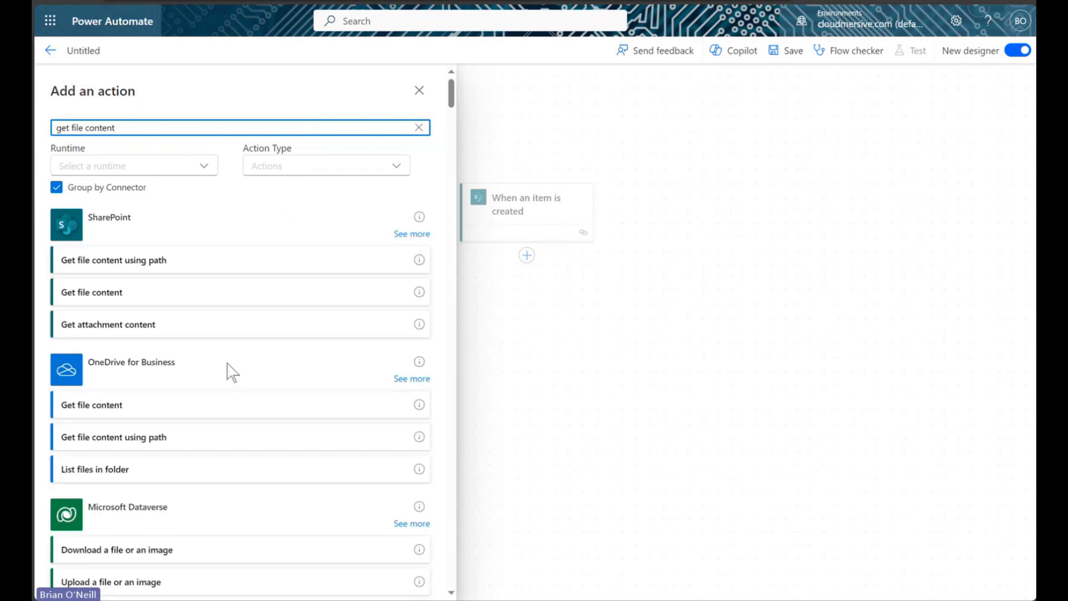
{"action": "left_click", "coordinate": [220, 406]}
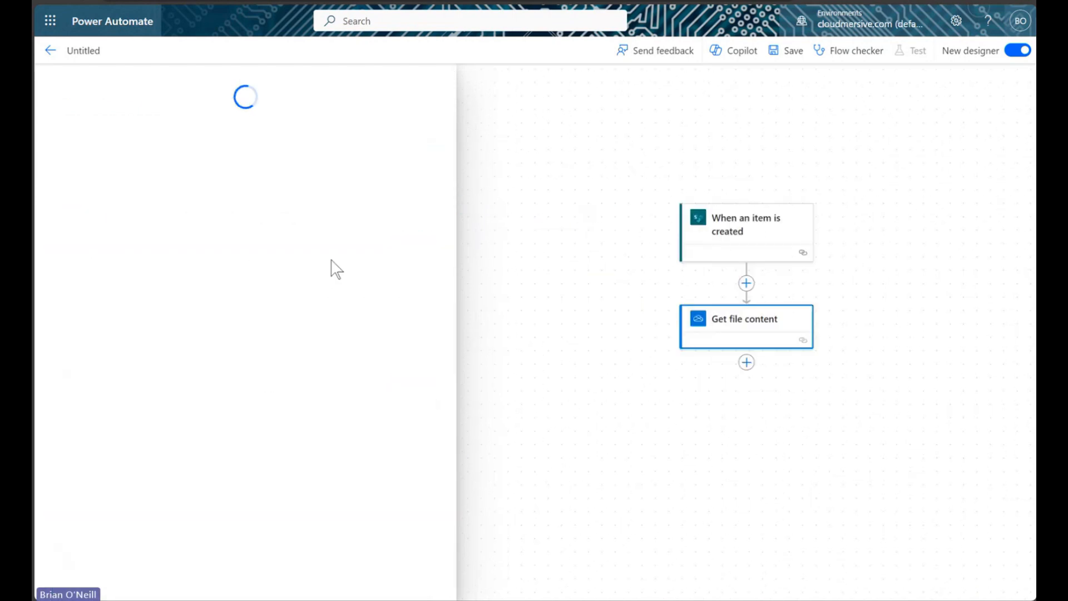
Set the file of the "Get file content" action to /Sample Files/Lorem ipsum v1.docx.
{"action": "left_click", "coordinate": [423, 192]}
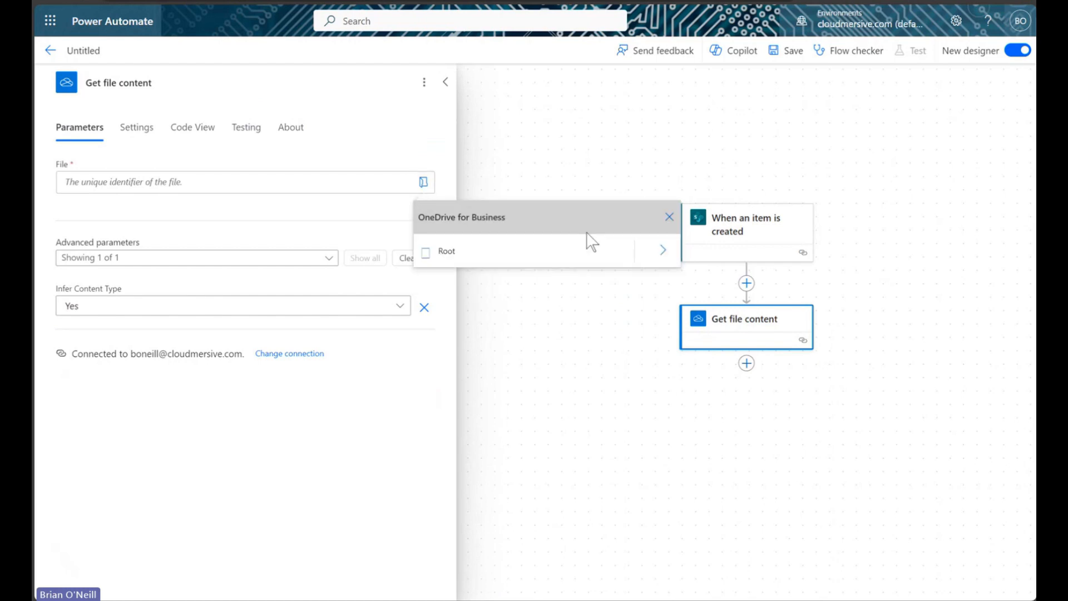
{"action": "left_click", "coordinate": [660, 250]}
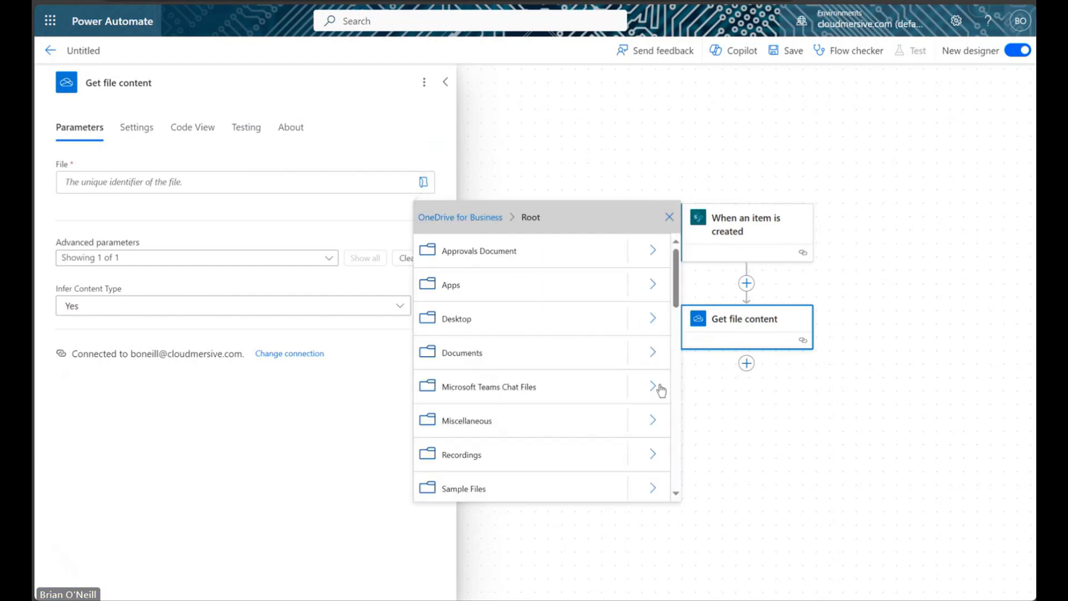
{"action": "left_click", "coordinate": [654, 485]}
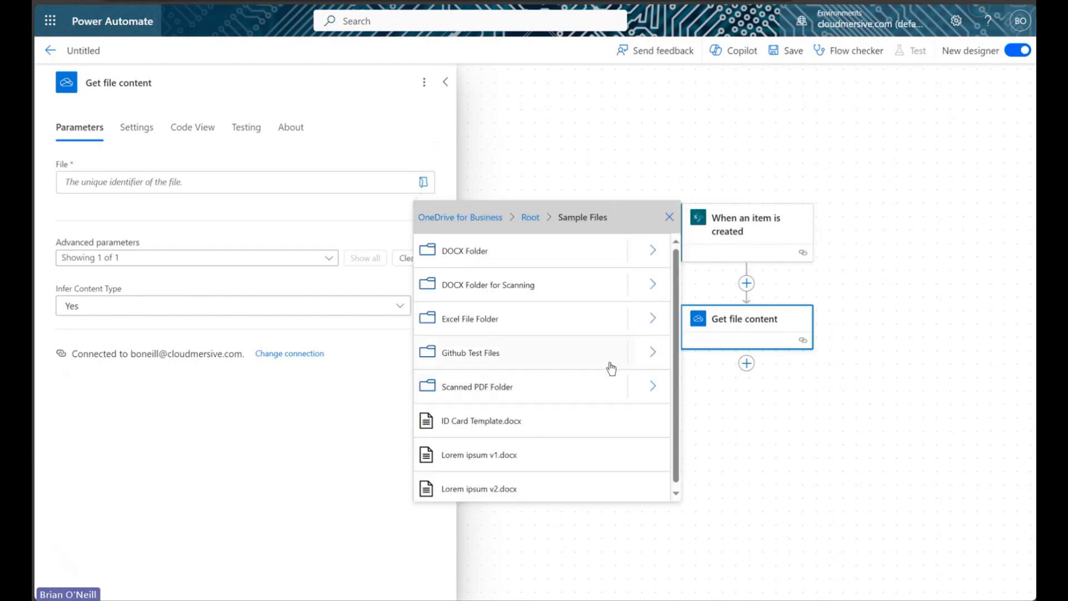
{"action": "left_click", "coordinate": [526, 457]}
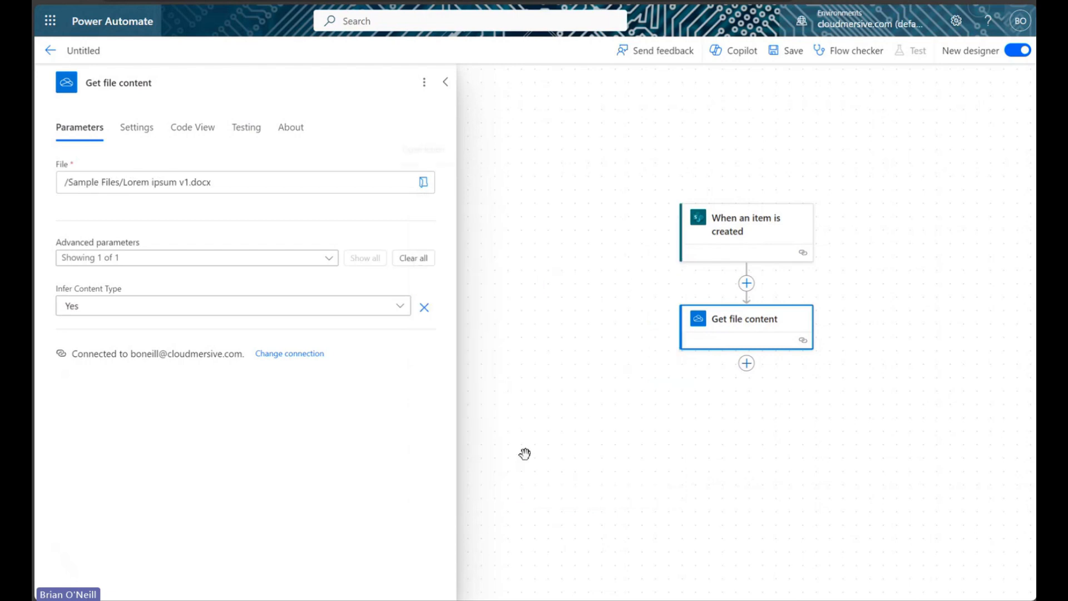
{"action": "left_click", "coordinate": [445, 82]}
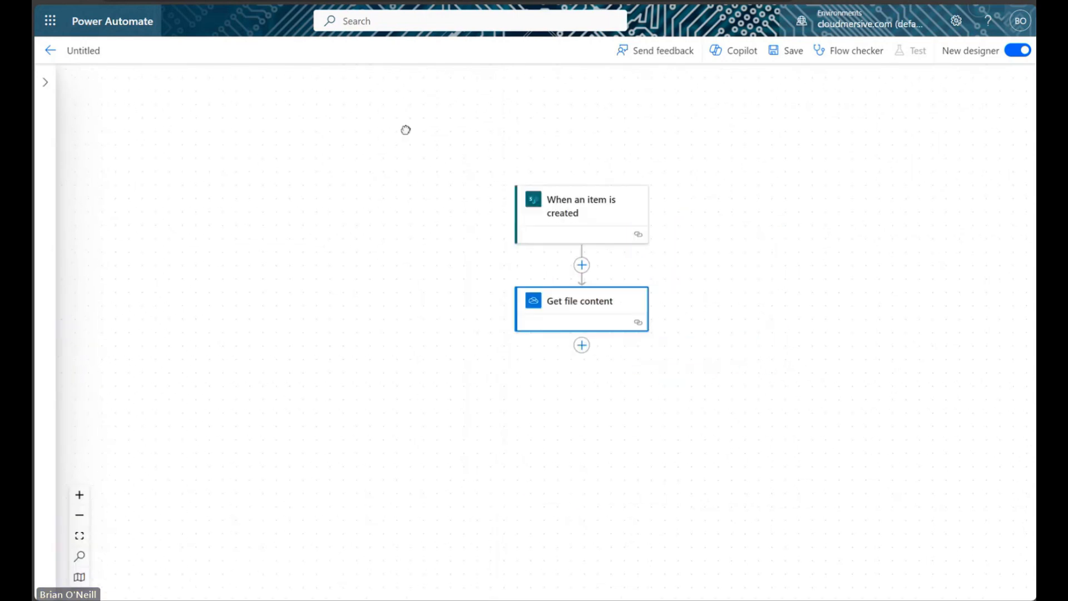
Add the SharePoint "Get attachments" action after "Get file content".
{"action": "left_click_drag", "start_coordinate": [406, 129], "coordinate": [322, 126]}
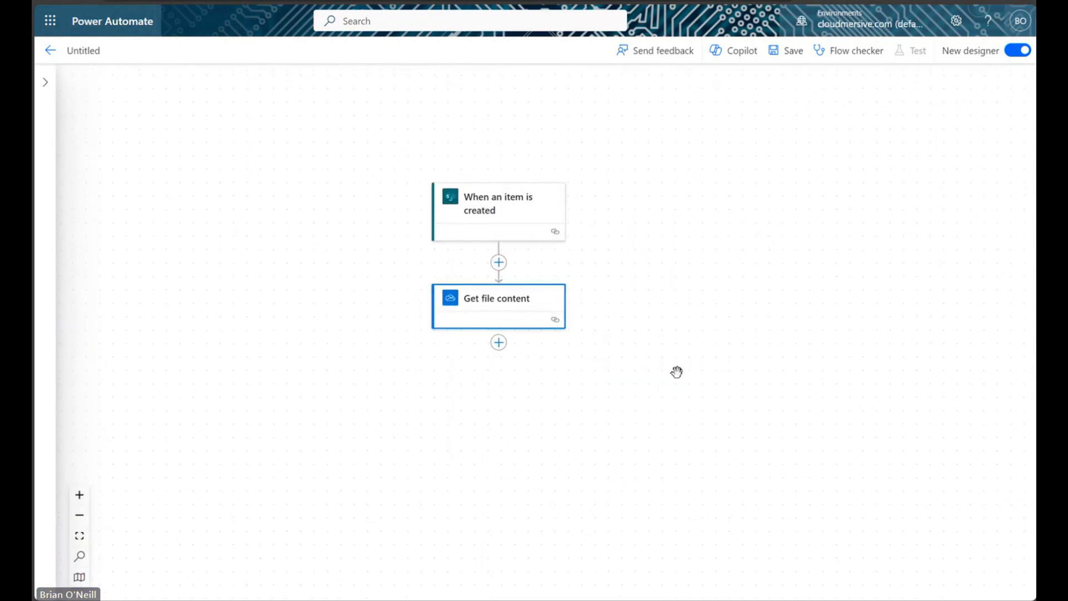
{"action": "left_click", "coordinate": [500, 346]}
{"action": "left_click", "coordinate": [544, 346]}
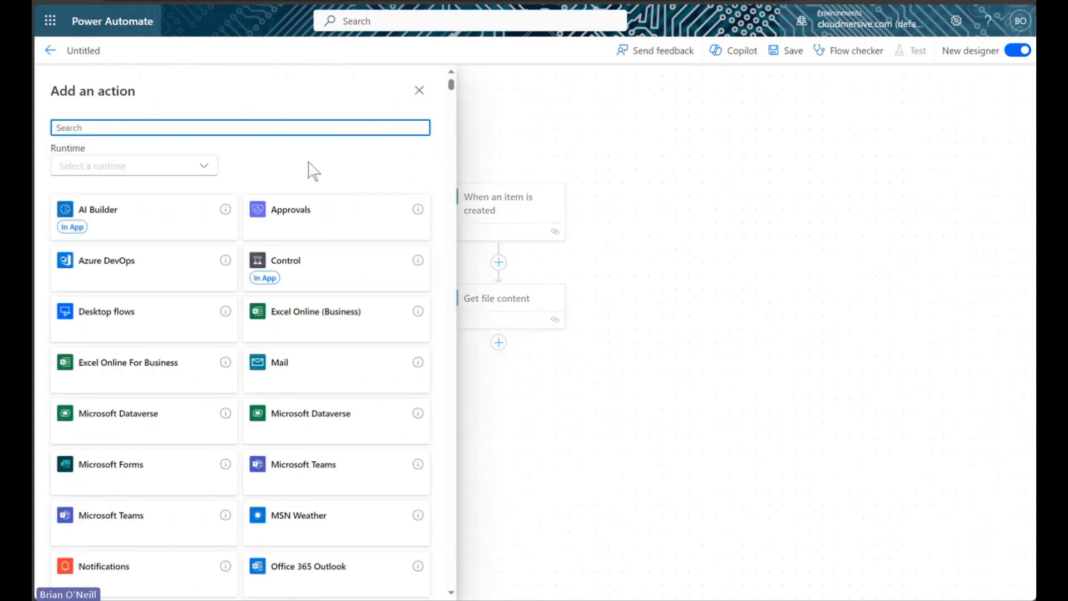
{"action": "type", "text": "get a"}
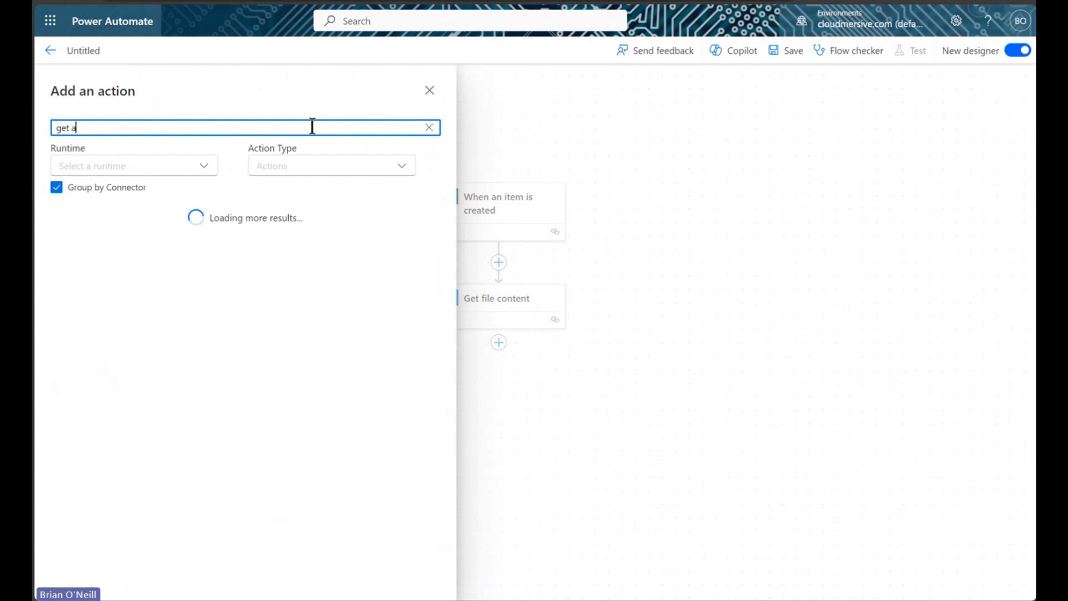
{"action": "type", "text": "ttachments"}
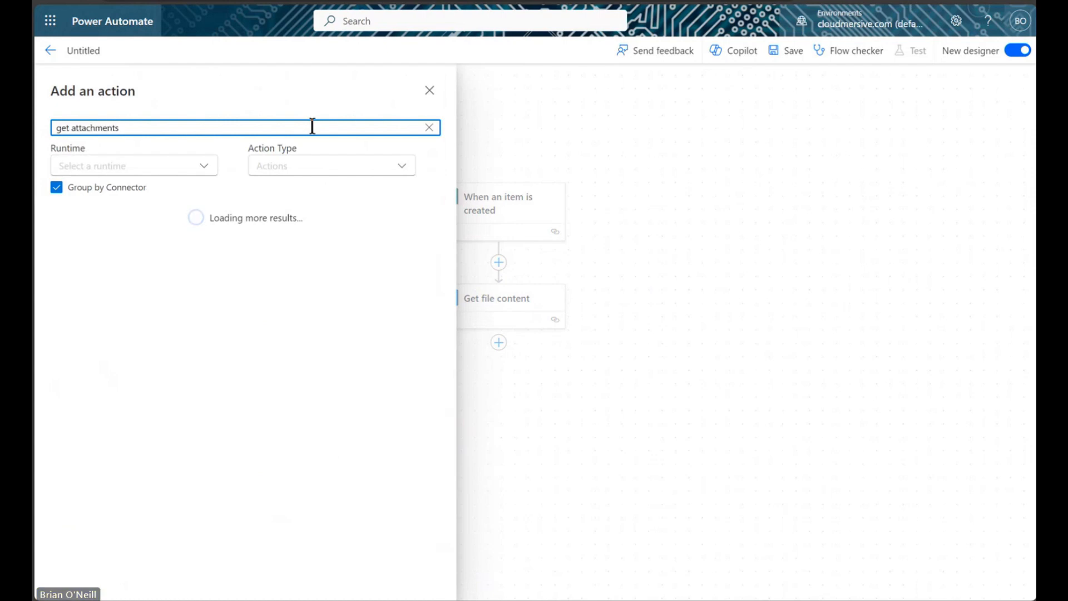
{"action": "left_click", "coordinate": [246, 264]}
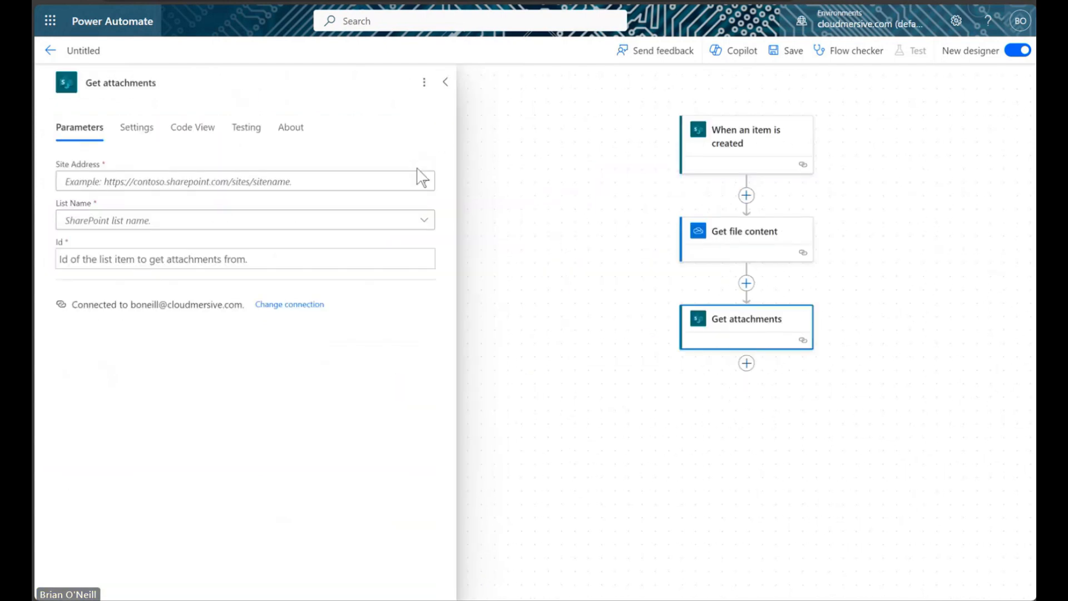
Configure "Get attachments" with the TestTeam site, the list Example List and the trigger's ID as dynamic content for Id.
{"action": "left_click", "coordinate": [424, 183]}
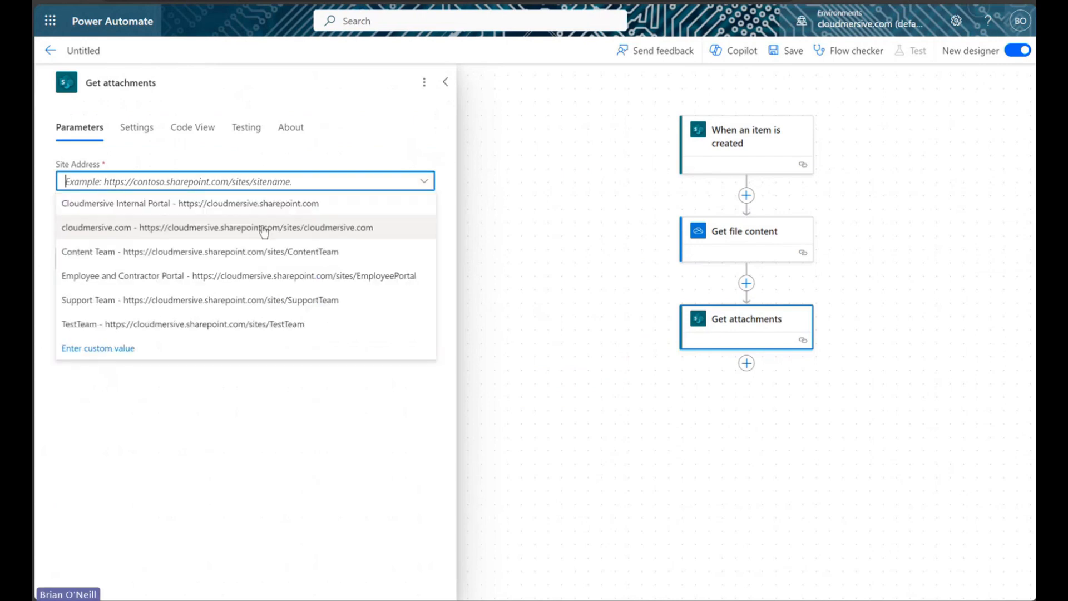
{"action": "left_click", "coordinate": [203, 324]}
{"action": "left_click", "coordinate": [431, 223]}
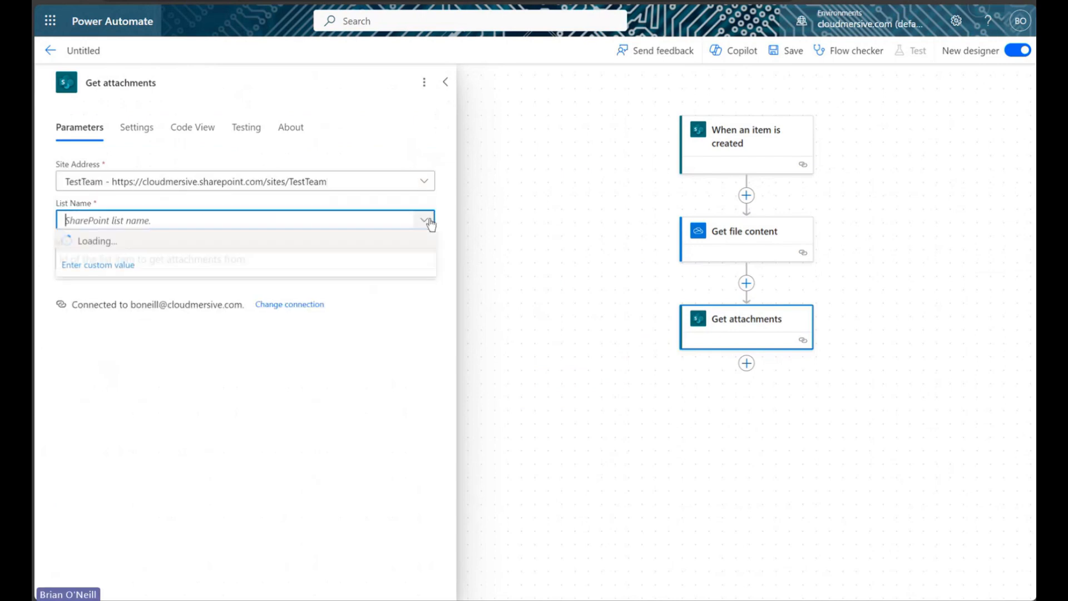
{"action": "left_click", "coordinate": [195, 263]}
{"action": "left_click", "coordinate": [273, 259]}
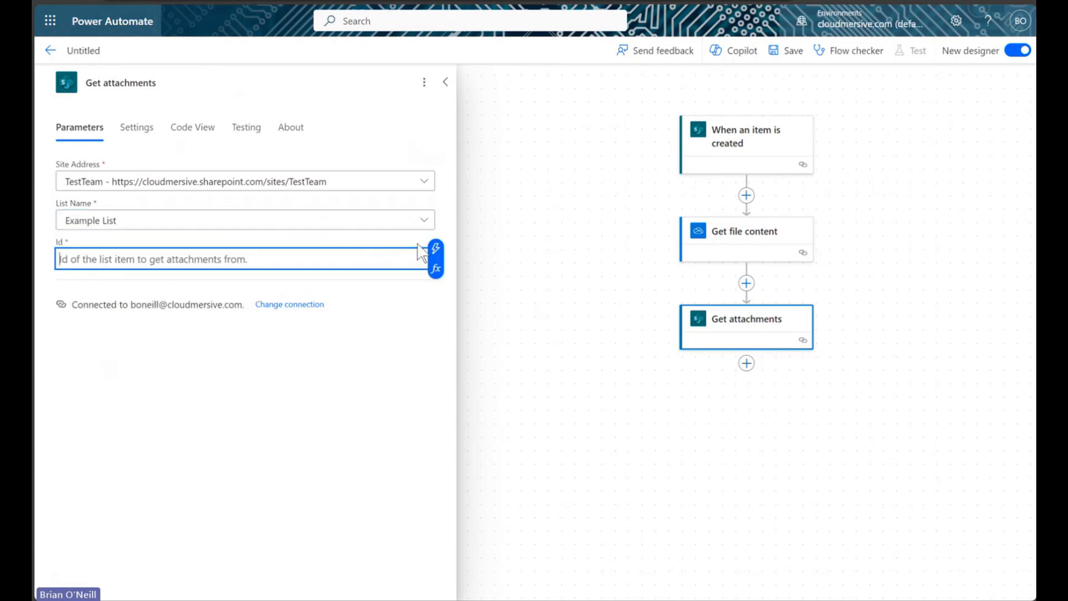
{"action": "left_click", "coordinate": [434, 249]}
{"action": "left_click", "coordinate": [542, 409]}
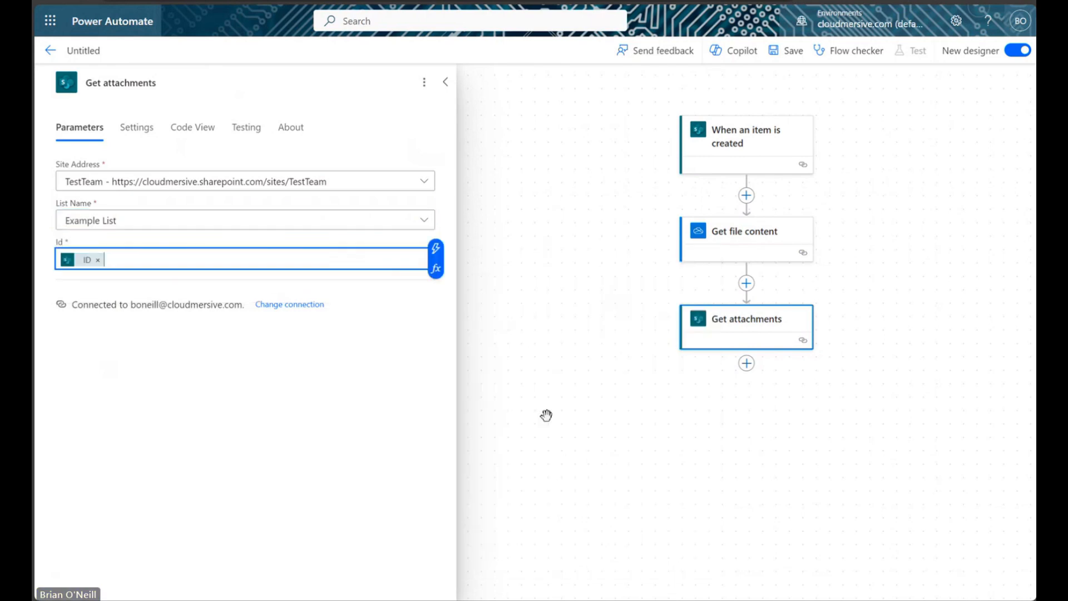
{"action": "left_click", "coordinate": [445, 82]}
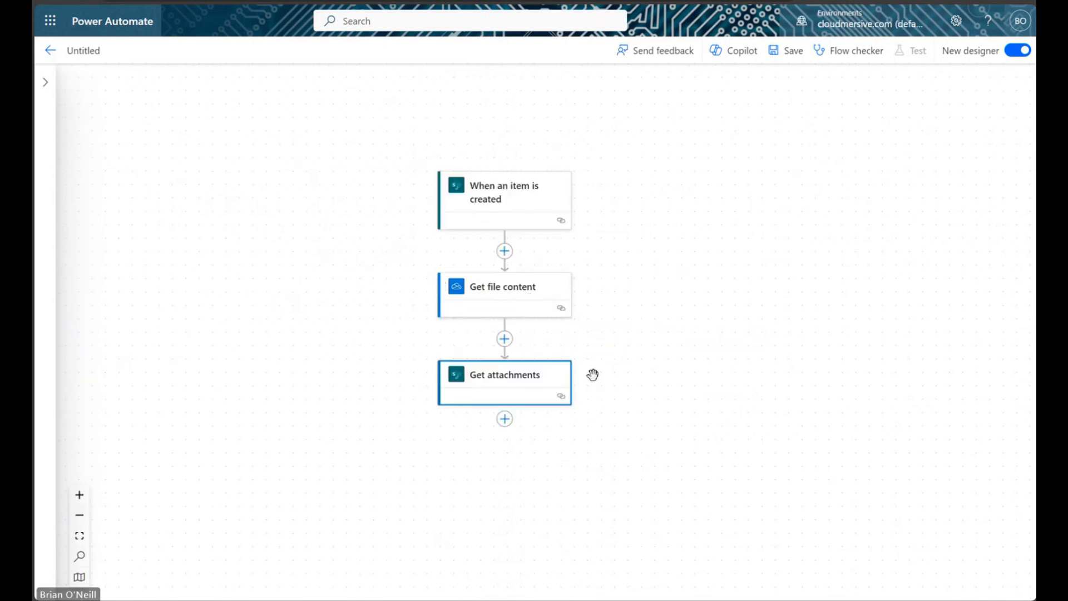
Add the SharePoint "Get attachment content" action after "Get attachments".
{"action": "scroll", "coordinate": [742, 435], "scroll_direction": "down", "scroll_amount": 1}
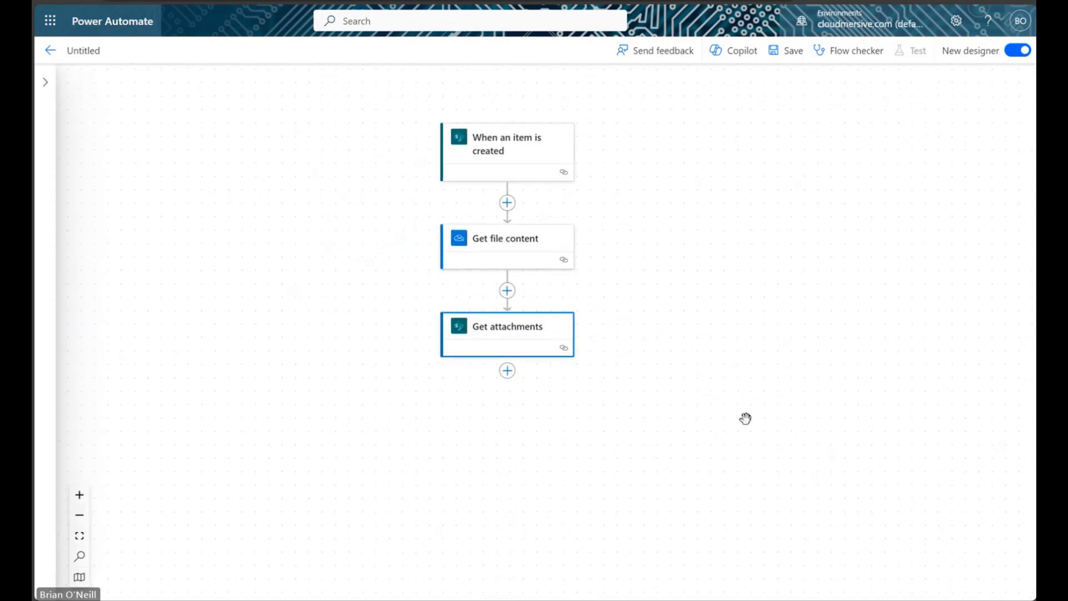
{"action": "left_click", "coordinate": [508, 370]}
{"action": "left_click", "coordinate": [539, 370]}
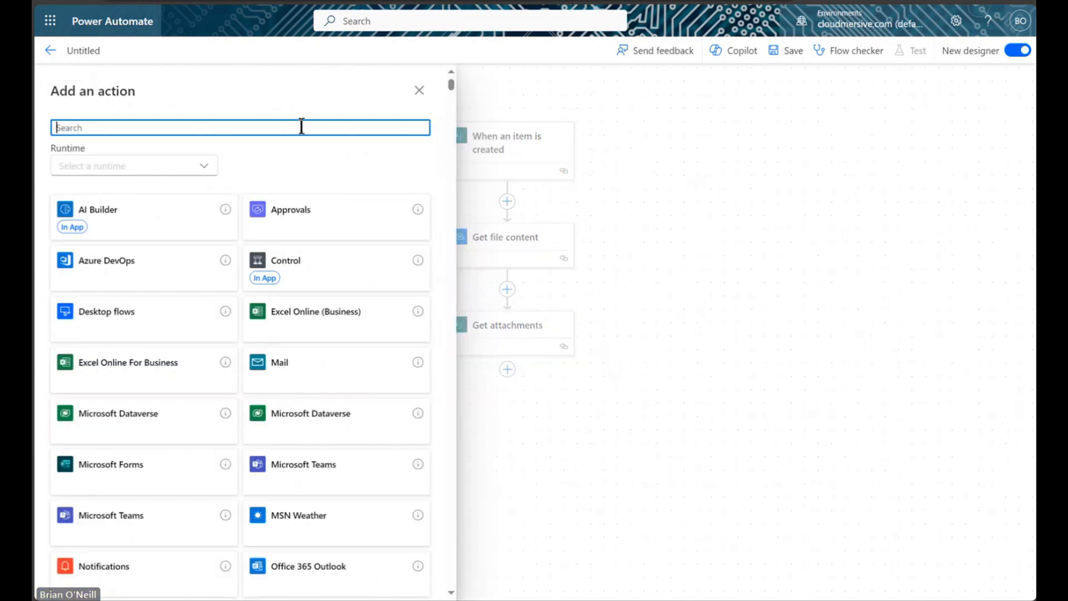
{"action": "type", "text": "get attach"}
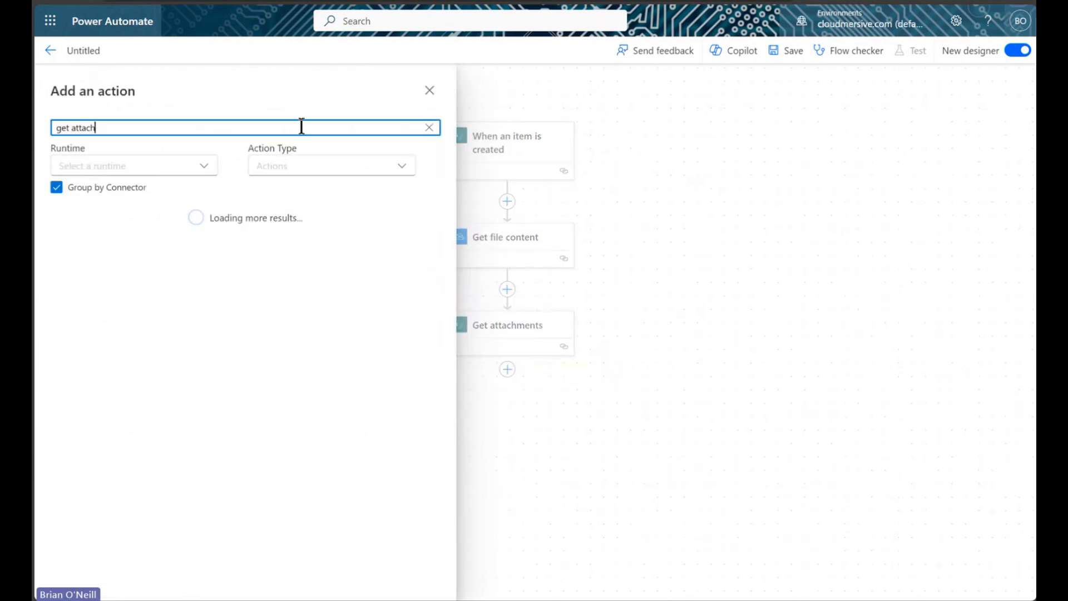
{"action": "type", "text": "ment contents"}
{"action": "left_click", "coordinate": [249, 300]}
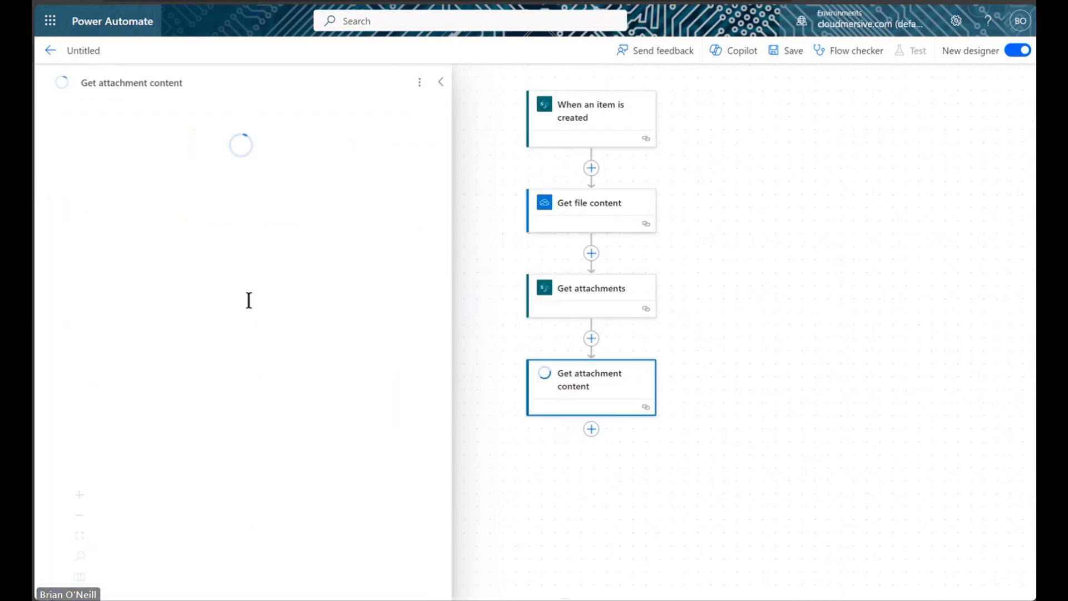
Point the "Get attachment content" action to the TestTeam site and the list Example List.
{"action": "left_click", "coordinate": [426, 183]}
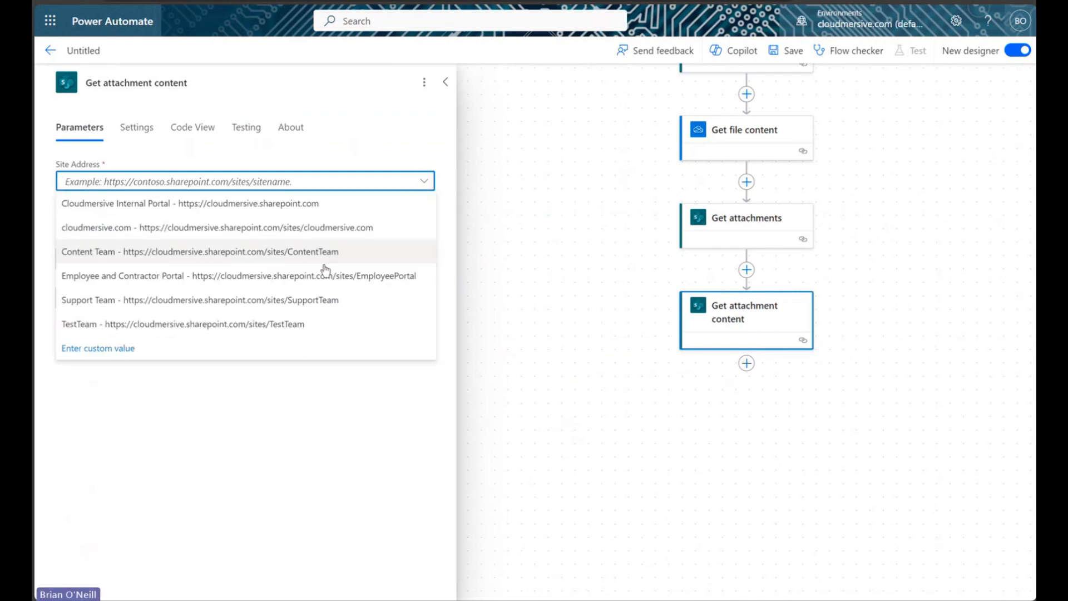
{"action": "left_click", "coordinate": [293, 322]}
{"action": "left_click", "coordinate": [412, 222]}
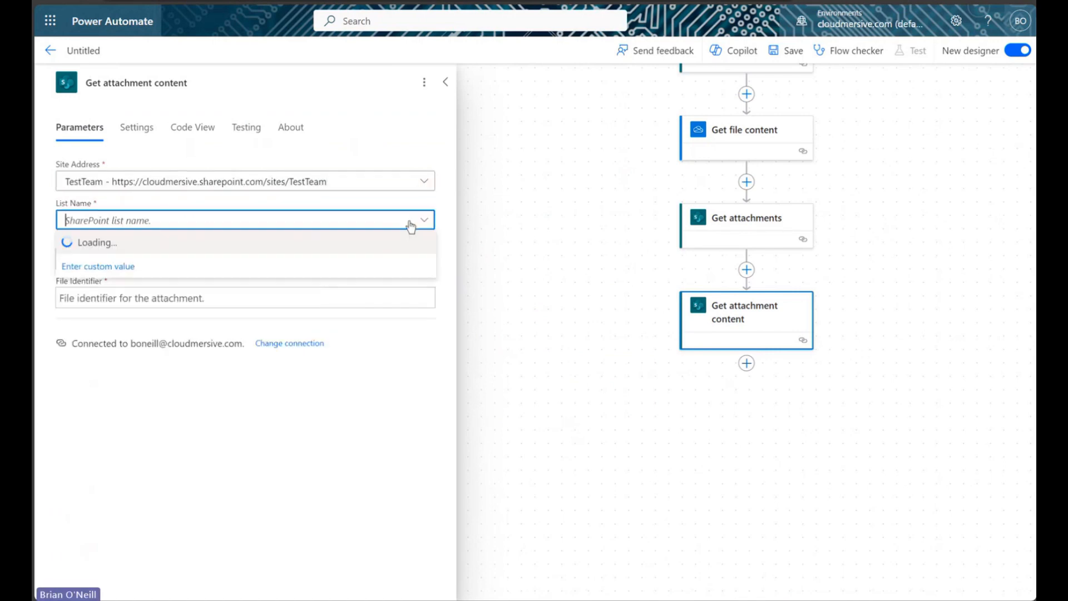
{"action": "left_click", "coordinate": [166, 263]}
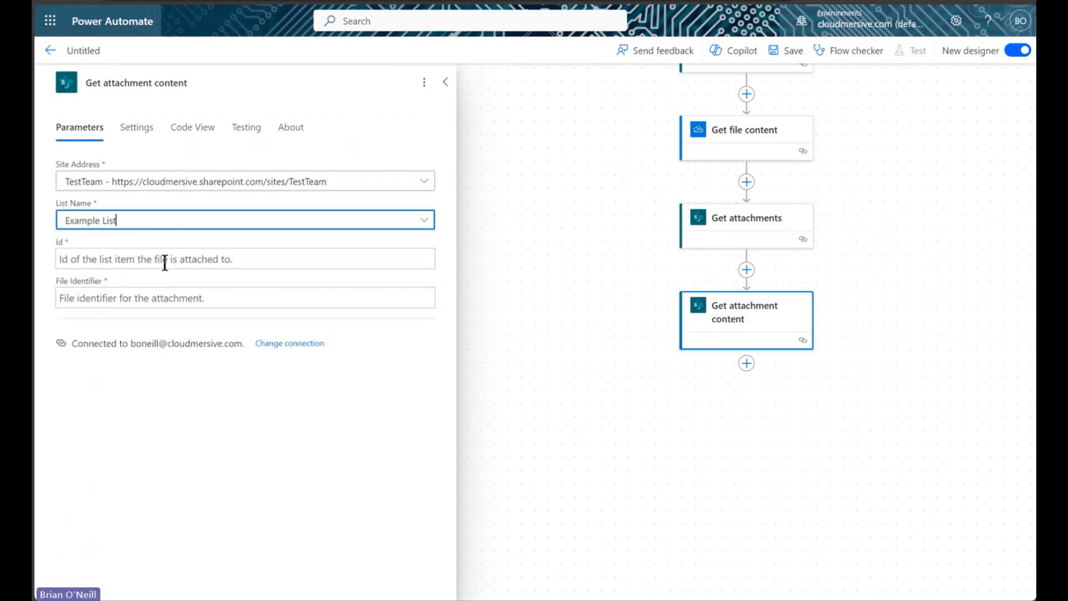
In "Get attachment content", set Id to the trigger's ID and File Identifier to the Id from "Get attachments".
{"action": "left_click", "coordinate": [165, 261]}
{"action": "left_click", "coordinate": [437, 247]}
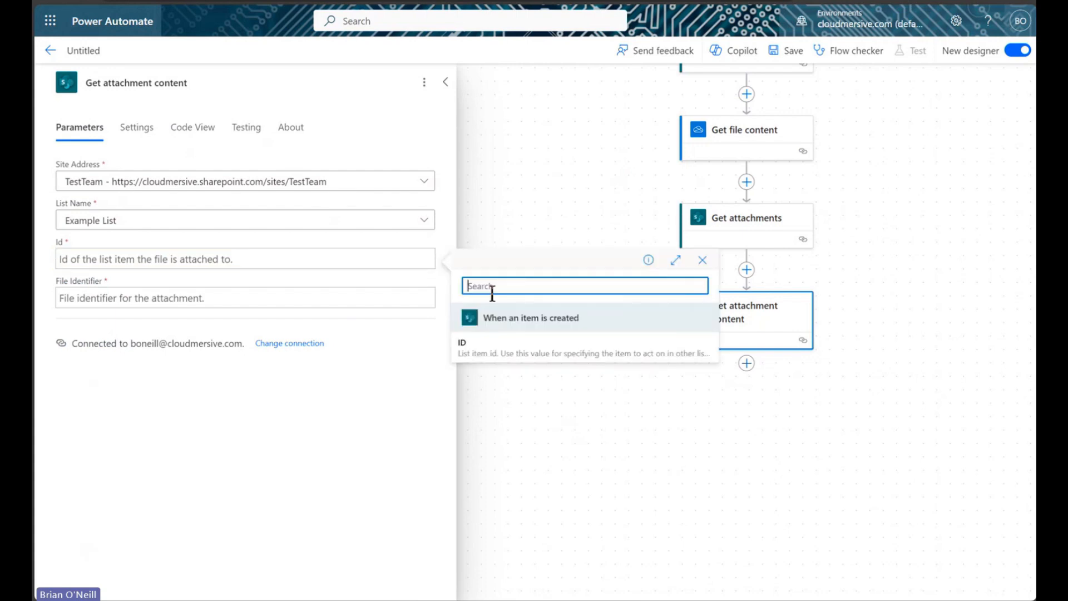
{"action": "left_click", "coordinate": [499, 341]}
{"action": "left_click", "coordinate": [324, 299]}
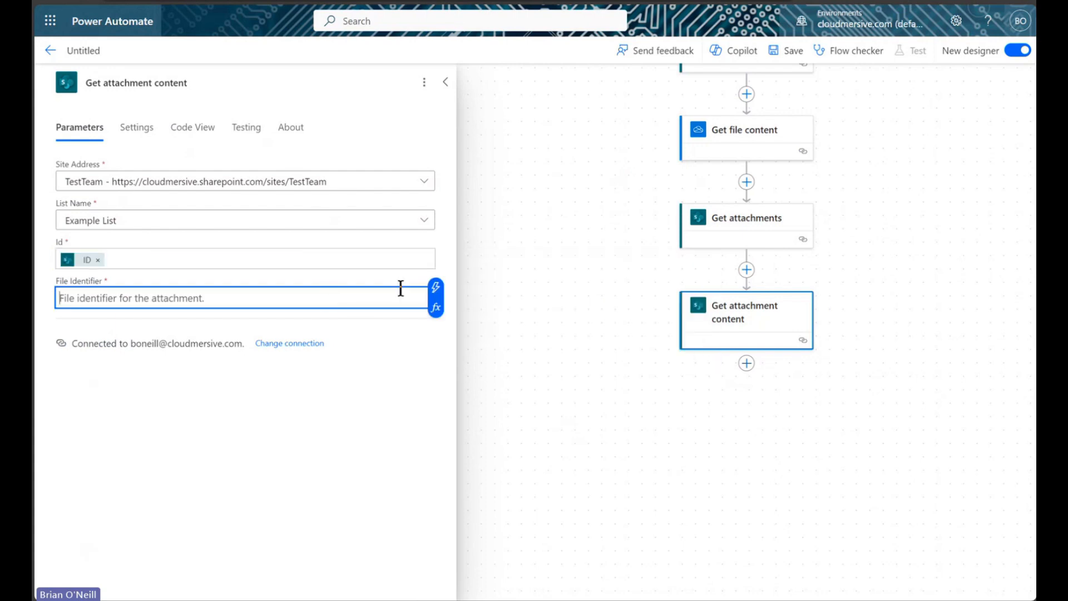
{"action": "left_click", "coordinate": [436, 287]}
{"action": "left_click", "coordinate": [534, 325]}
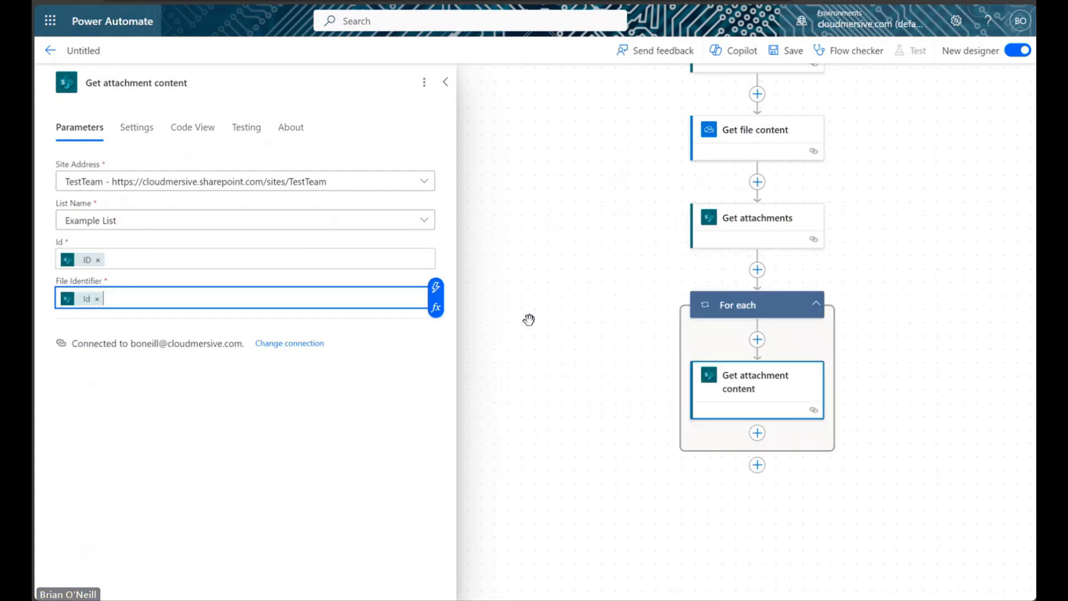
{"action": "left_click", "coordinate": [445, 83]}
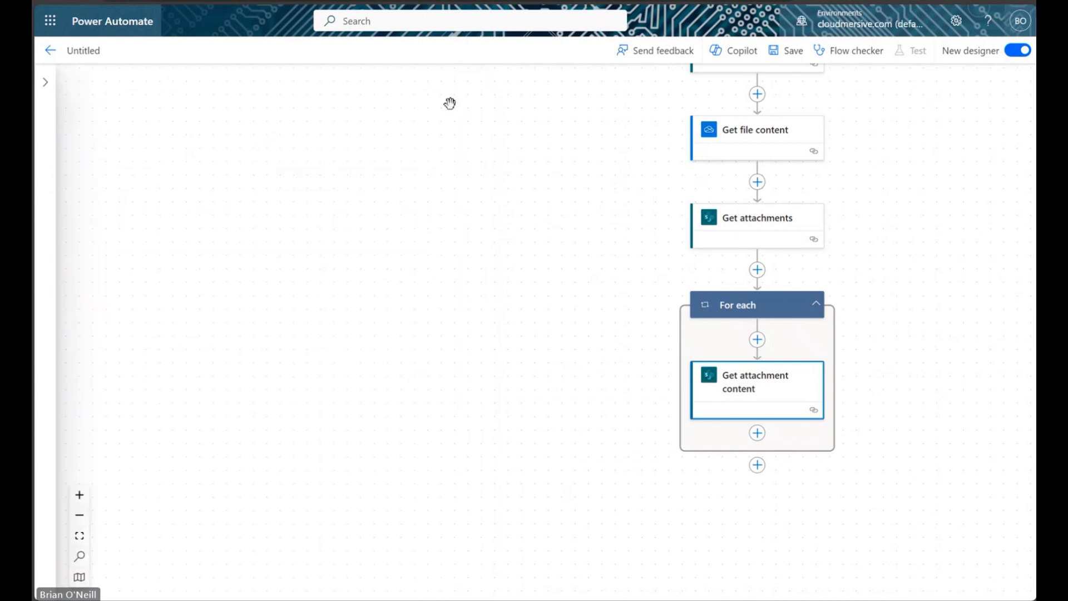
Add the Cloudmersive Document Conversion action "Compare Two Word DOCX" after "Get attachment content" inside the For each loop.
{"action": "left_click_drag", "start_coordinate": [573, 249], "coordinate": [271, 383]}
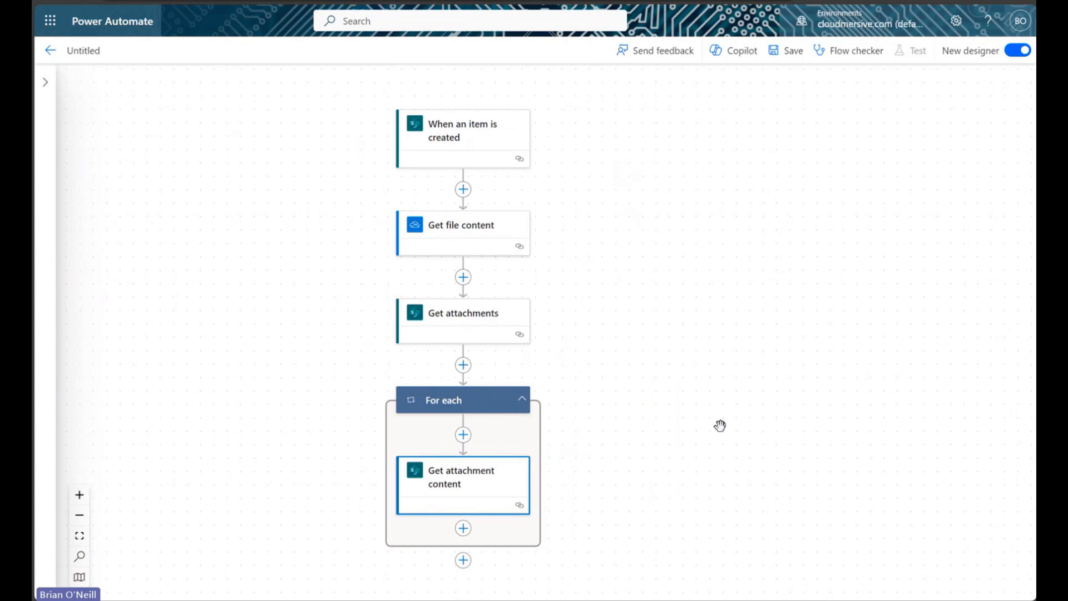
{"action": "left_click_drag", "start_coordinate": [768, 430], "coordinate": [799, 396]}
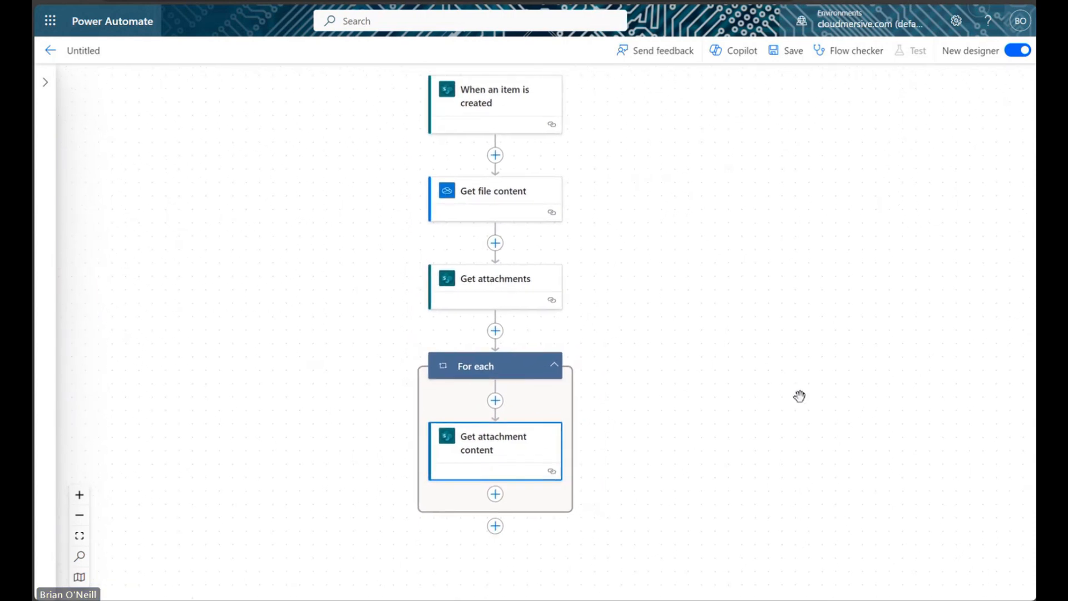
{"action": "left_click_drag", "start_coordinate": [740, 465], "coordinate": [775, 462]}
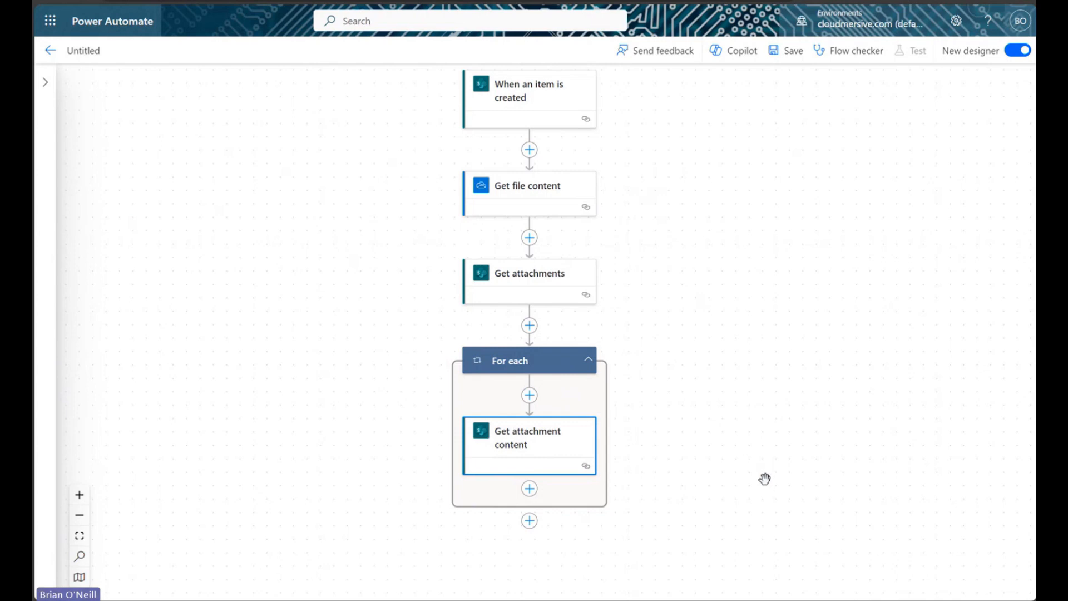
{"action": "left_click_drag", "start_coordinate": [764, 478], "coordinate": [776, 385]}
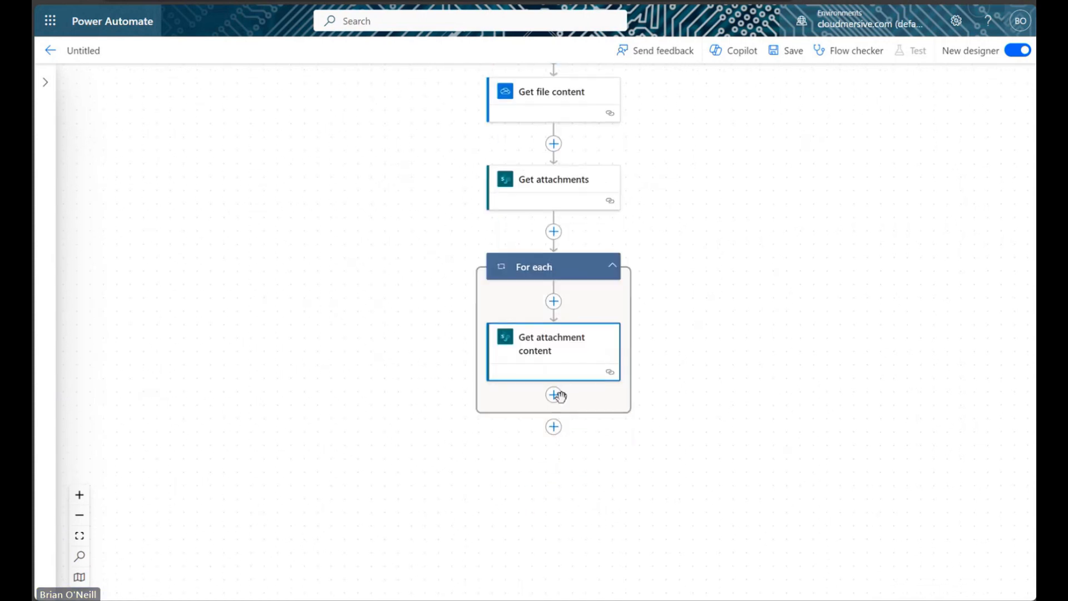
{"action": "left_click", "coordinate": [554, 395]}
{"action": "left_click", "coordinate": [587, 394]}
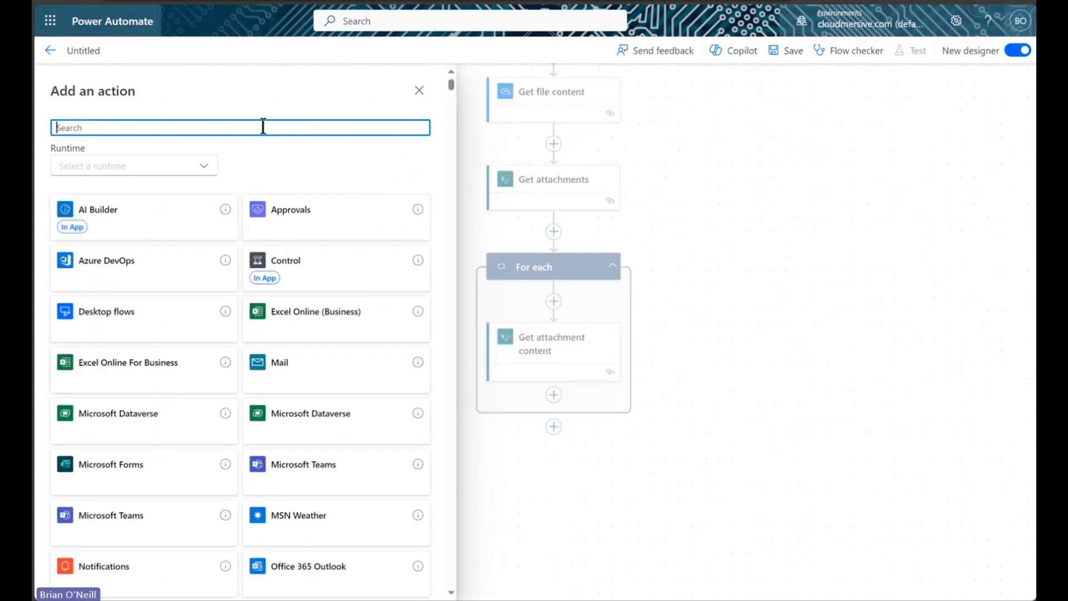
{"action": "type", "text": "cloudmersive"}
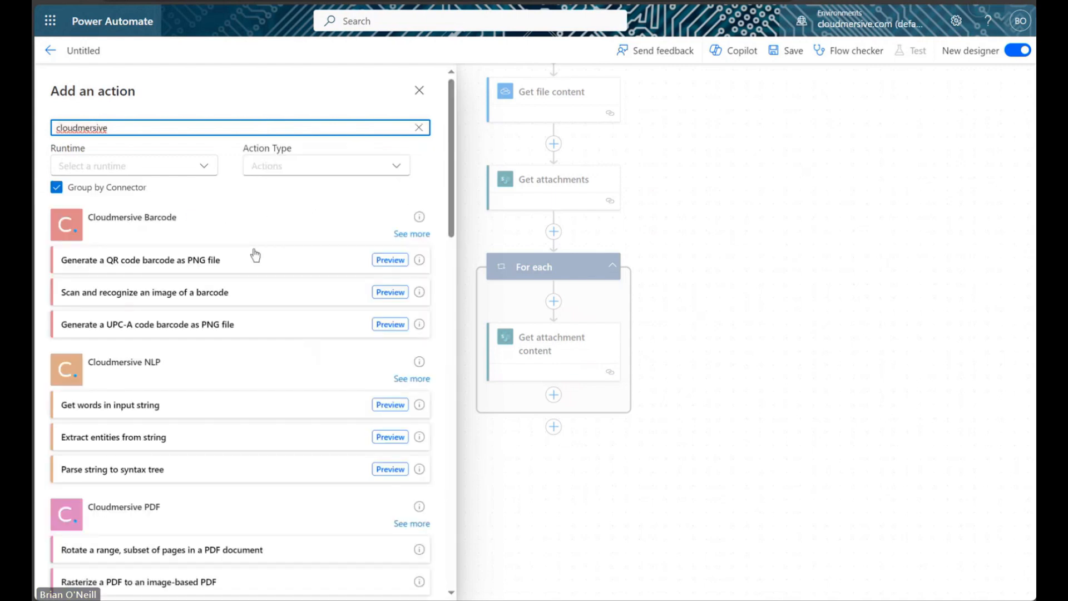
{"action": "scroll", "coordinate": [259, 259], "scroll_direction": "down", "scroll_amount": 3}
{"action": "scroll", "coordinate": [259, 258], "scroll_direction": "down", "scroll_amount": 7}
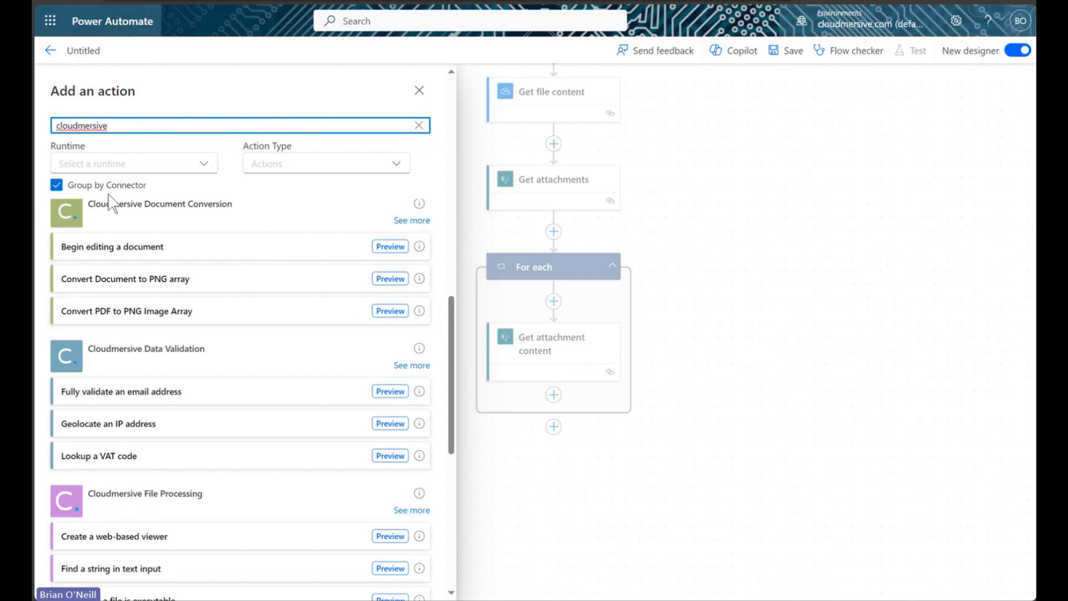
{"action": "left_click", "coordinate": [96, 203]}
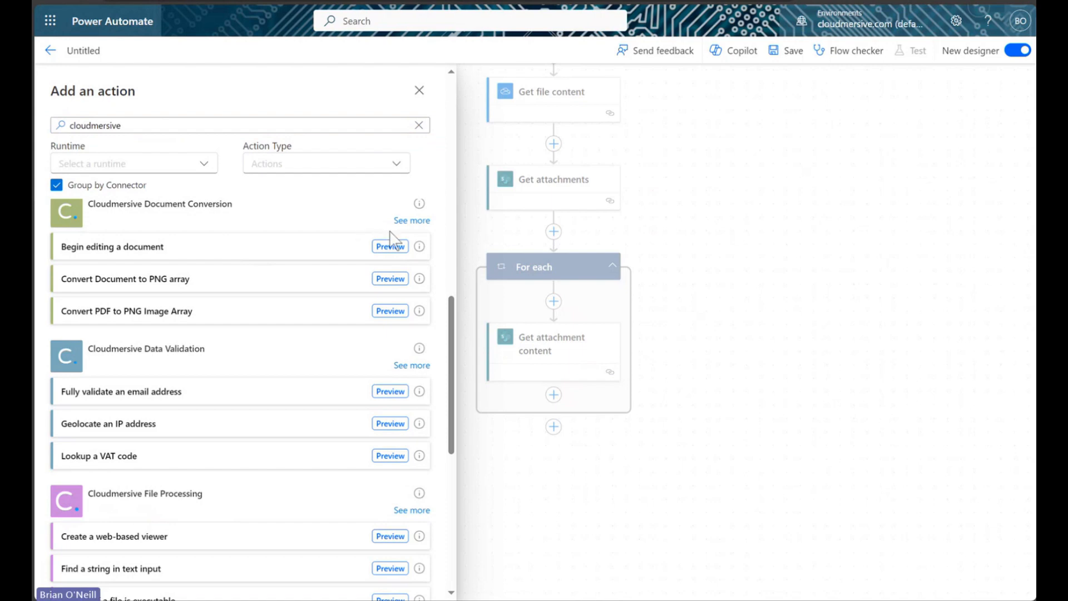
{"action": "left_click", "coordinate": [407, 221]}
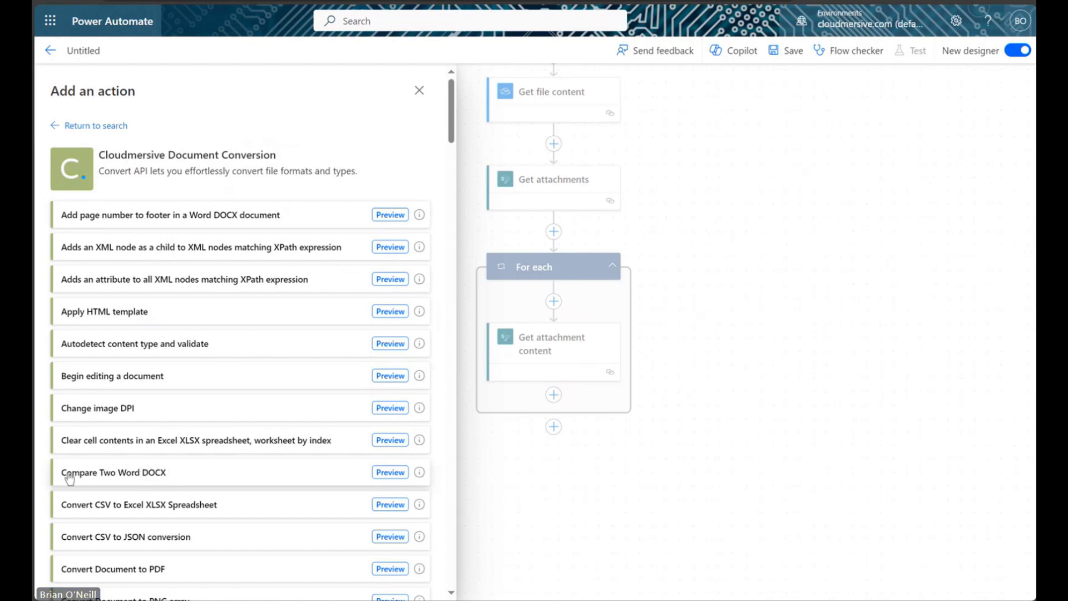
{"action": "left_click", "coordinate": [350, 478]}
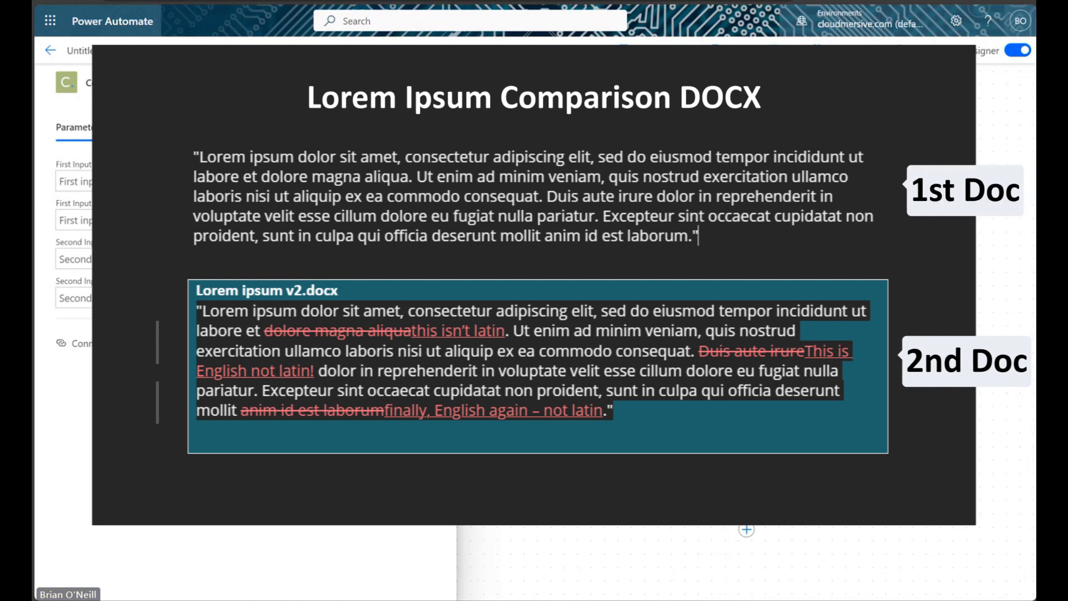
Set the first input file of "Compare Two Word DOCX" to the OneDrive File content, with the file name file.docx.
{"action": "left_click", "coordinate": [245, 181]}
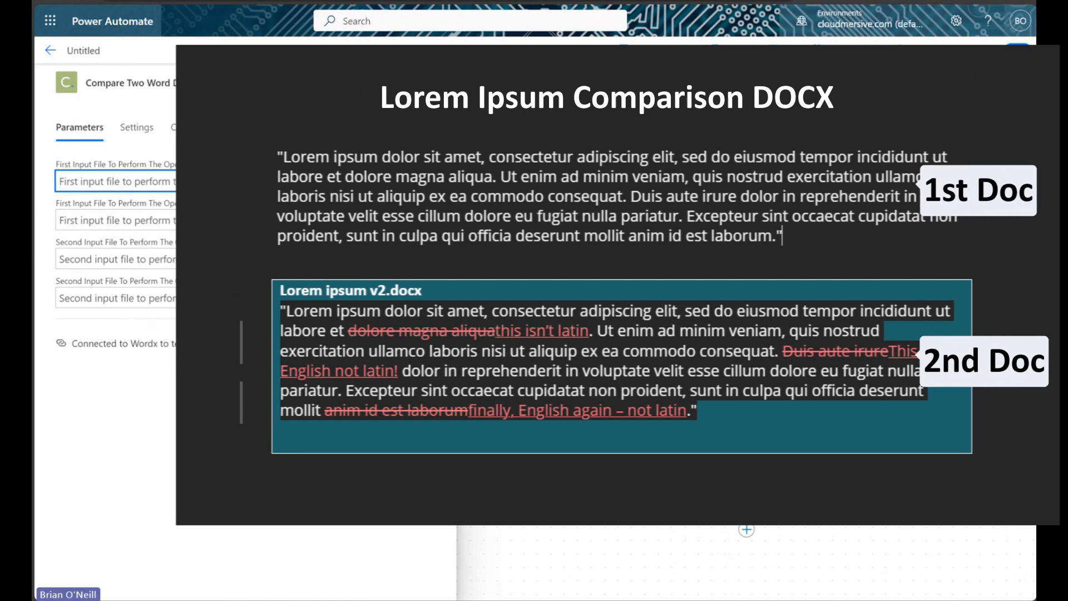
{"action": "left_click", "coordinate": [432, 171]}
{"action": "left_click", "coordinate": [509, 445]}
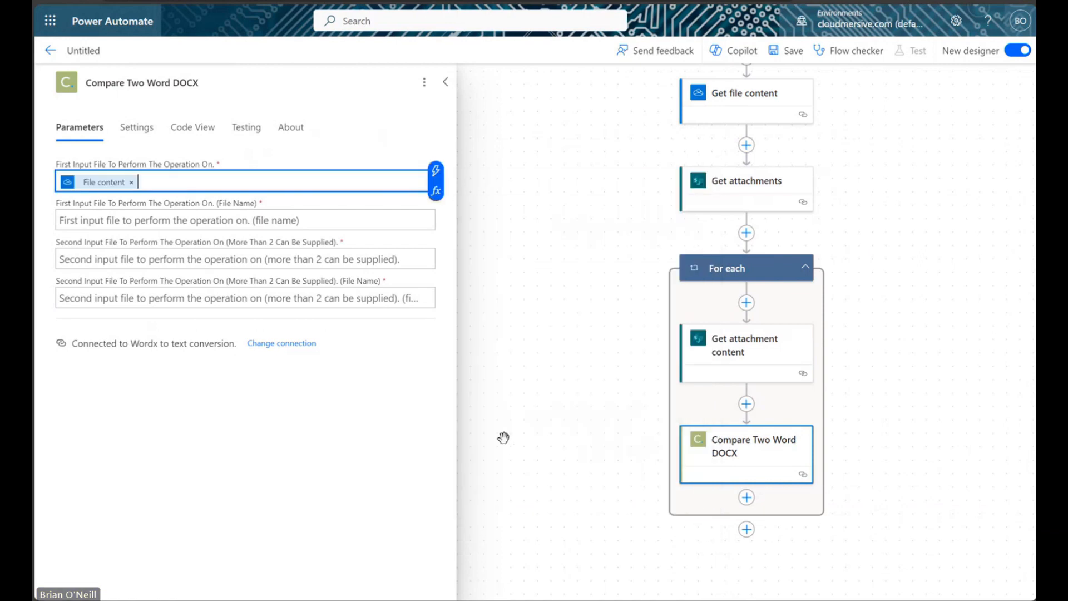
{"action": "left_click", "coordinate": [278, 218]}
{"action": "type", "text": "fi"}
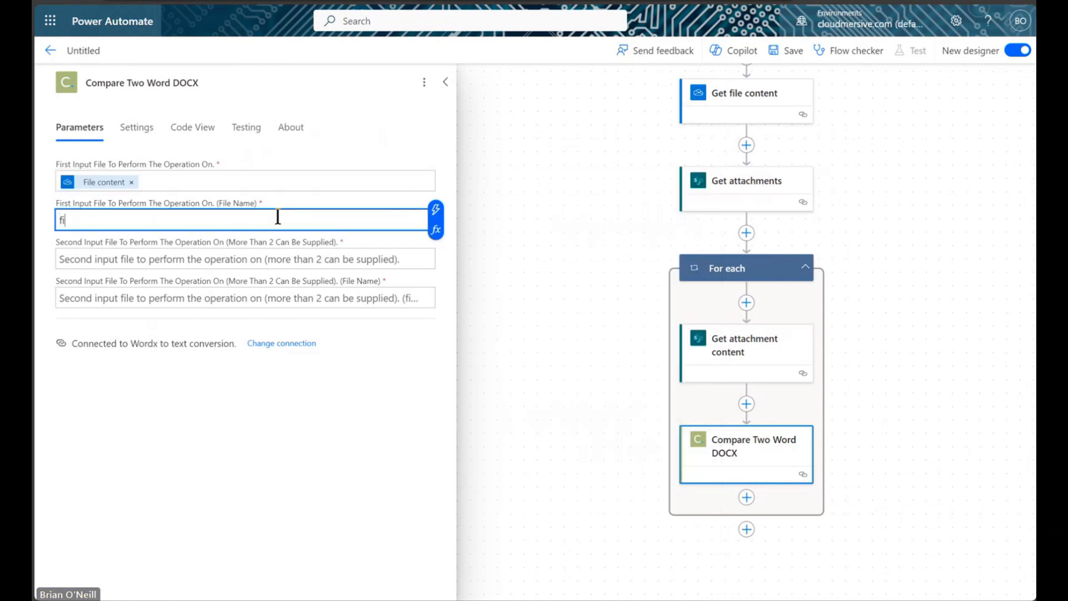
{"action": "type", "text": "le.docx"}
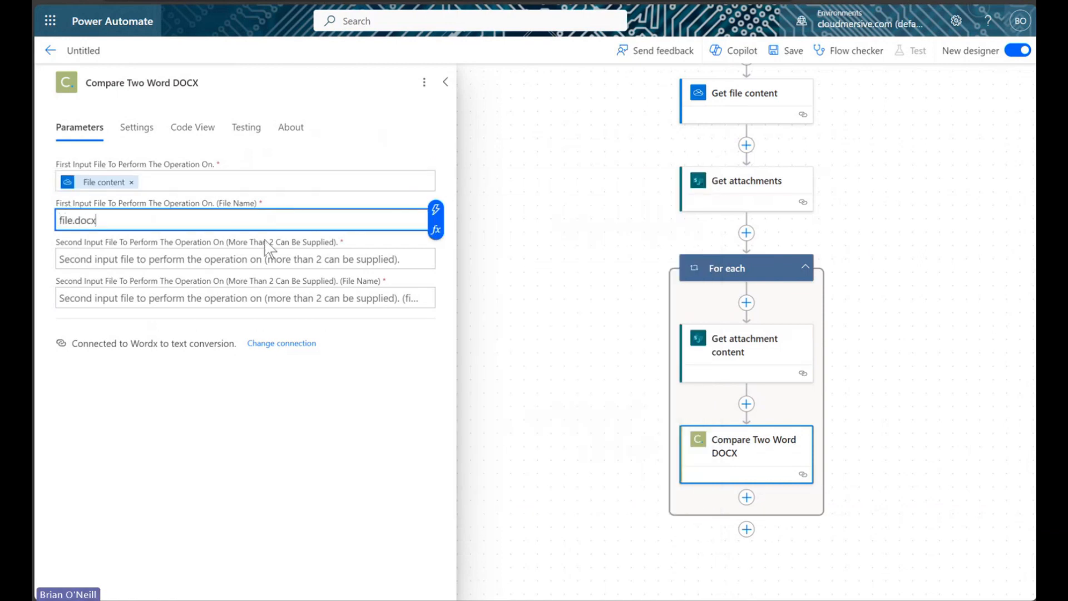
Set the second input file of "Compare Two Word DOCX" to Attachment Content and its file name to DisplayName from "Get attachments".
{"action": "left_click", "coordinate": [256, 256]}
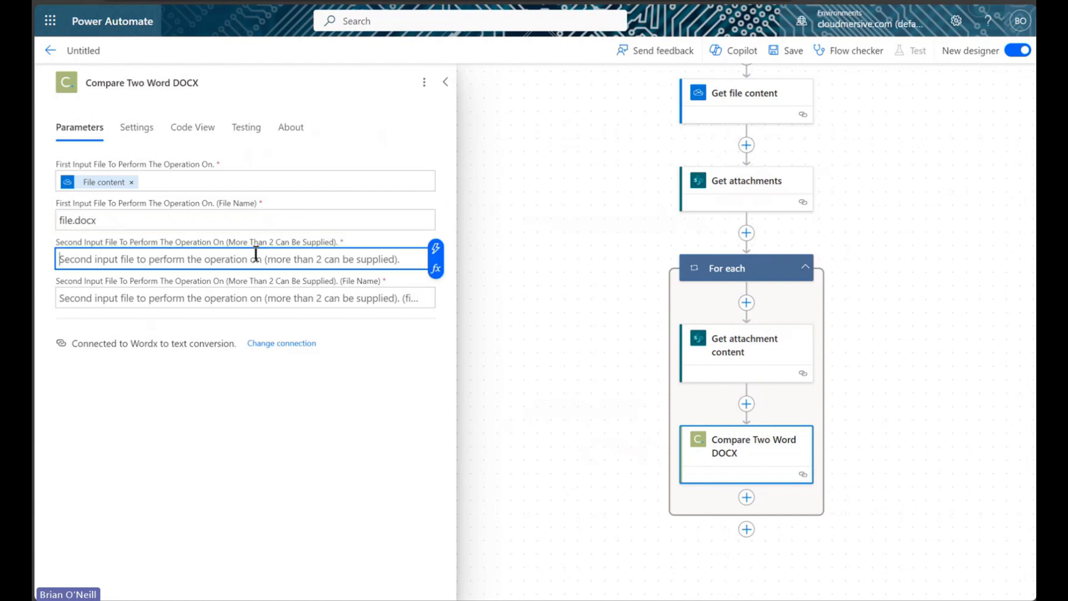
{"action": "left_click", "coordinate": [436, 247]}
{"action": "left_click", "coordinate": [534, 323]}
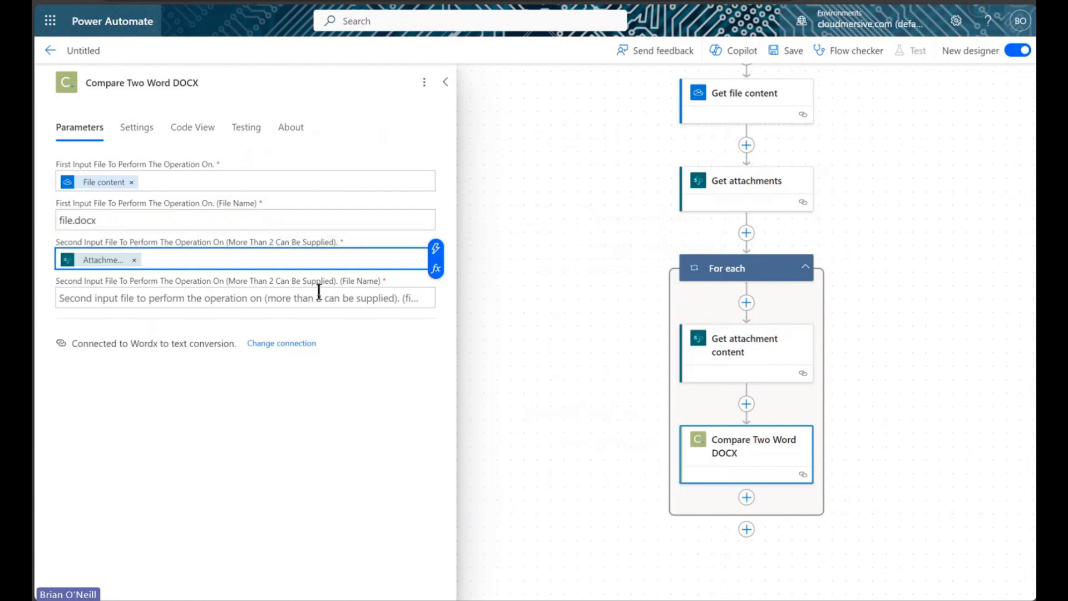
{"action": "left_click", "coordinate": [331, 297]}
{"action": "left_click", "coordinate": [435, 287]}
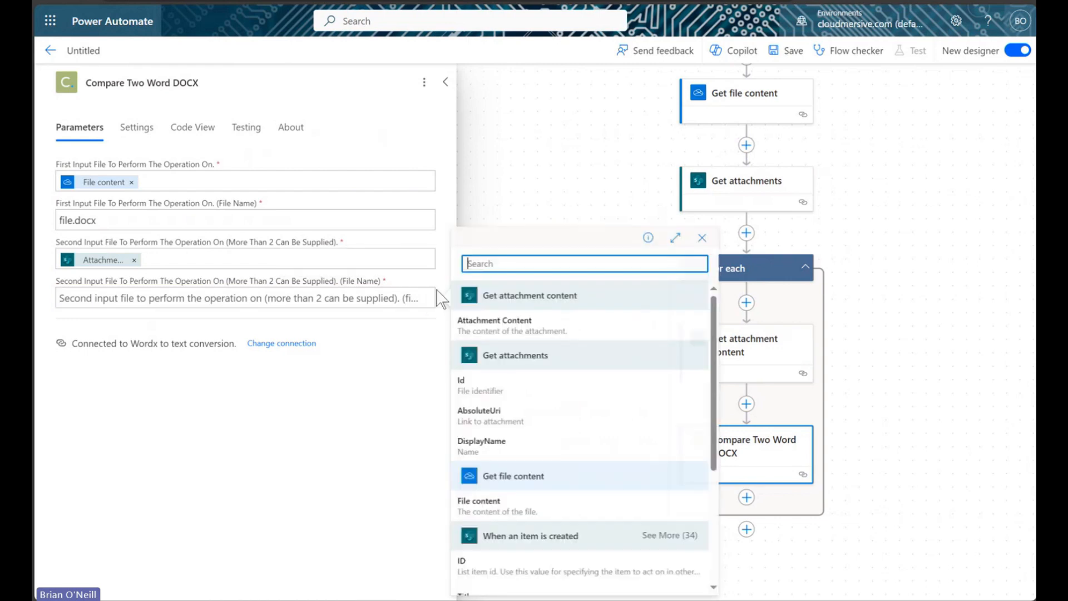
{"action": "scroll", "coordinate": [534, 451], "scroll_direction": "down", "scroll_amount": 2}
{"action": "scroll", "coordinate": [520, 403], "scroll_direction": "up", "scroll_amount": 3}
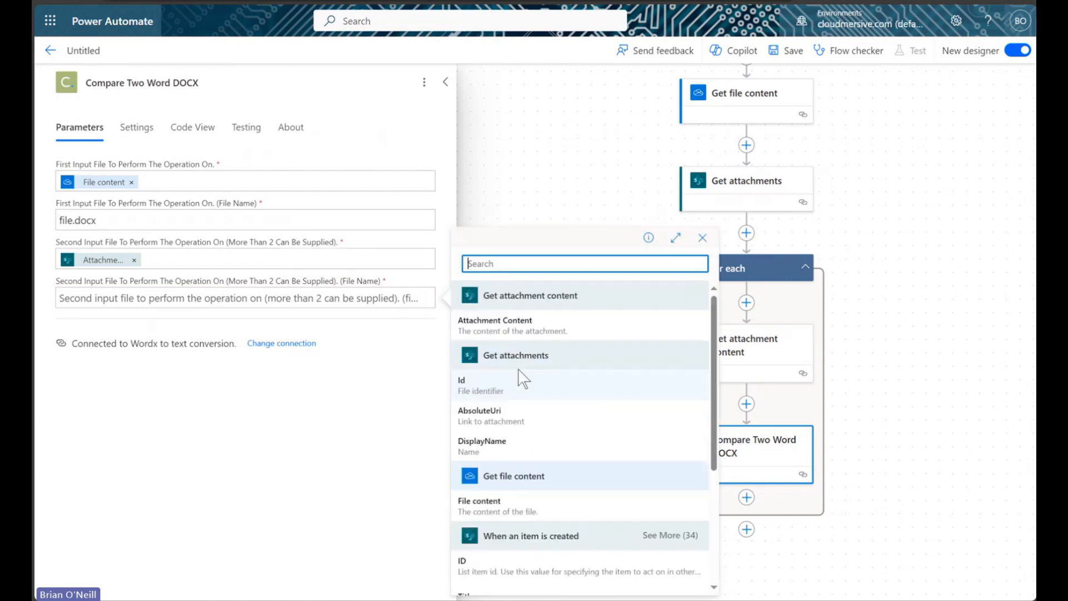
{"action": "left_click", "coordinate": [483, 455]}
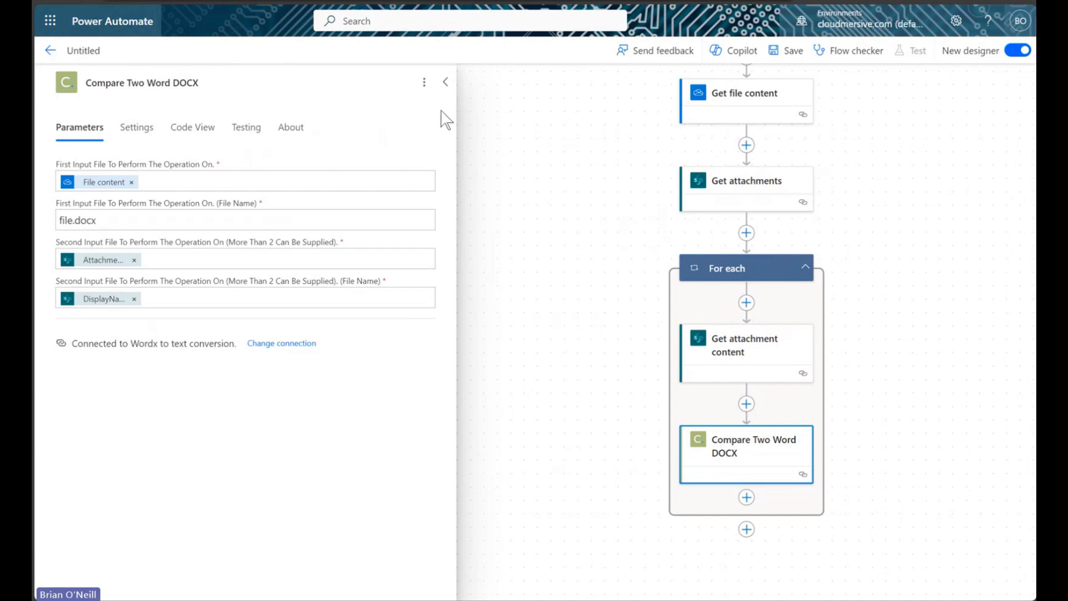
Add the SharePoint "Create file" action after "Compare Two Word DOCX" inside the For each loop.
{"action": "left_click", "coordinate": [446, 82]}
{"action": "left_click_drag", "start_coordinate": [565, 193], "coordinate": [328, 222]}
{"action": "left_click_drag", "start_coordinate": [690, 477], "coordinate": [685, 394]}
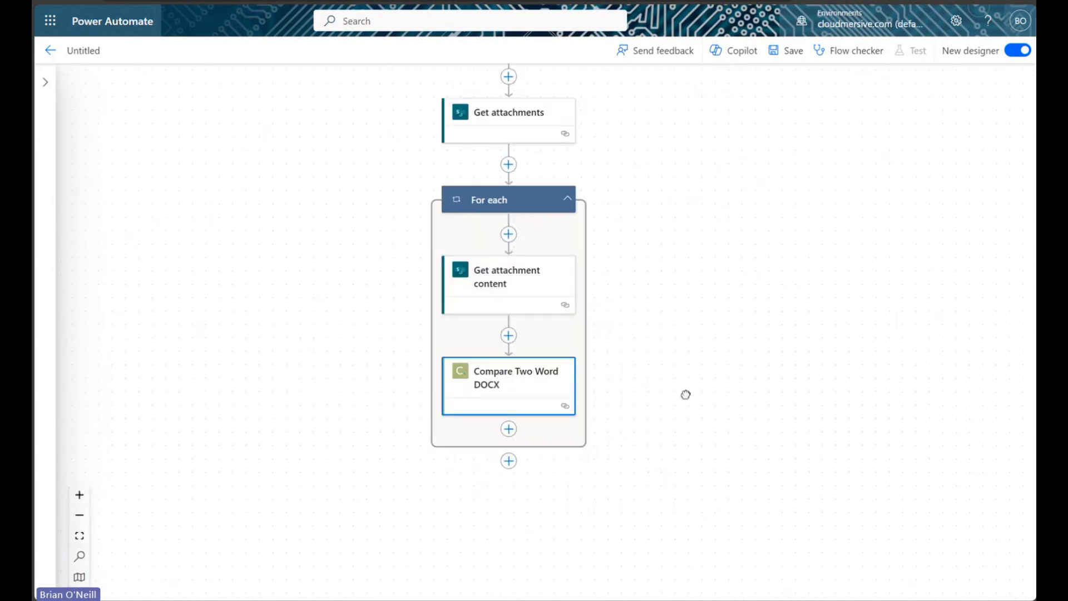
{"action": "left_click", "coordinate": [510, 429]}
{"action": "left_click", "coordinate": [550, 430]}
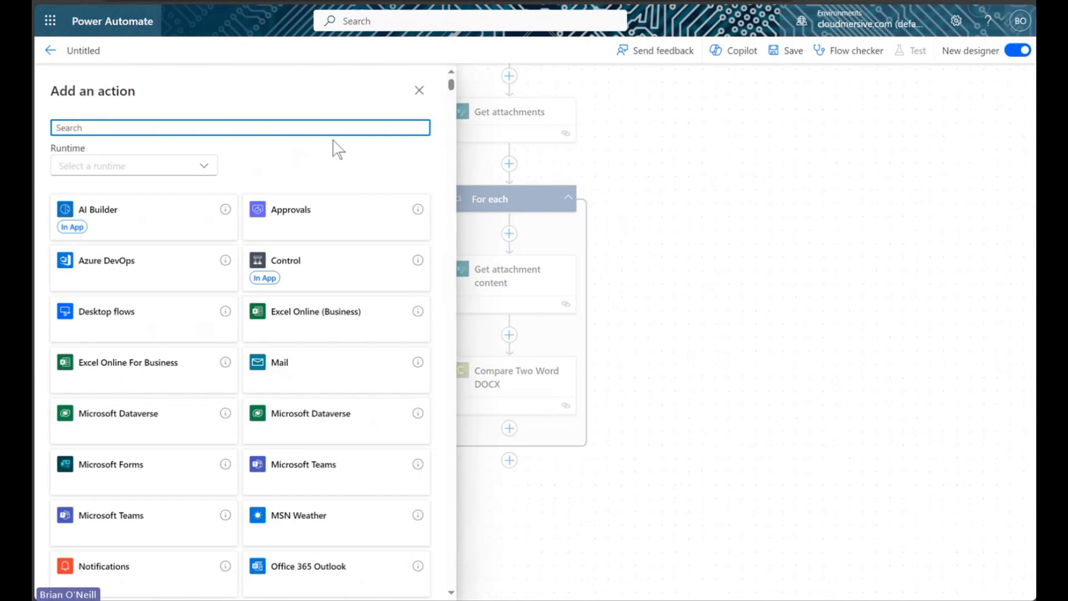
{"action": "type", "text": "create file"}
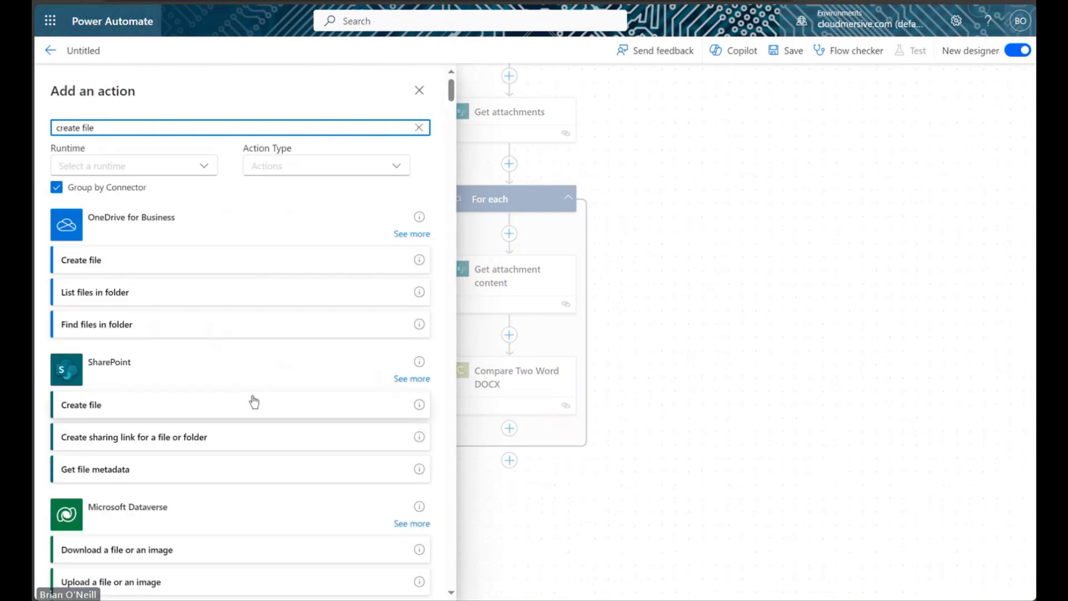
{"action": "left_click", "coordinate": [255, 401]}
Set the "Create file" action's site to TestTeam and its folder path to /Shared Documents.
{"action": "left_click", "coordinate": [427, 183]}
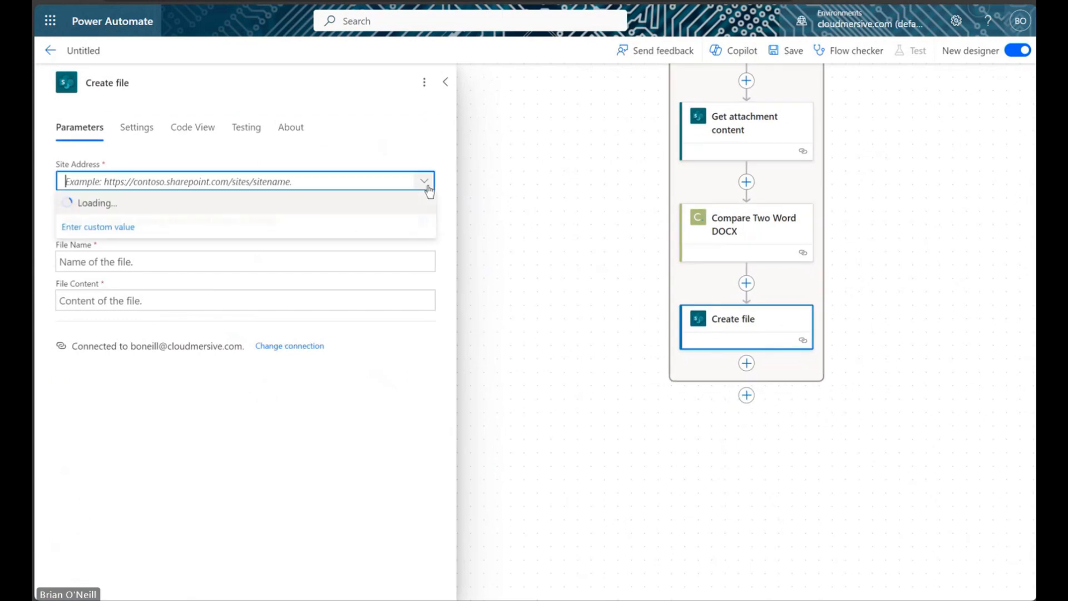
{"action": "left_click", "coordinate": [264, 322]}
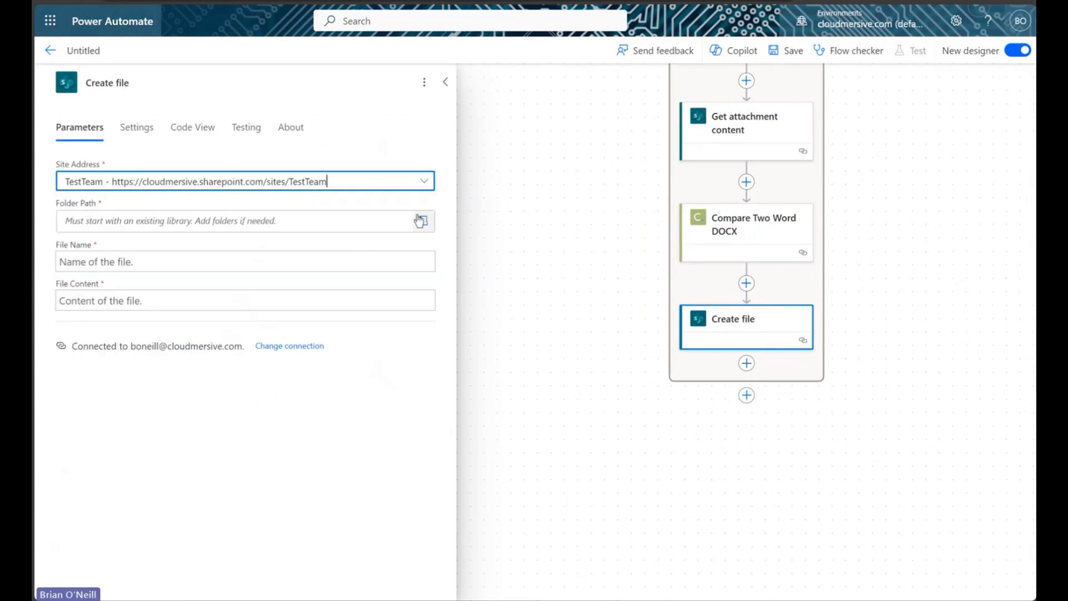
{"action": "left_click", "coordinate": [421, 221]}
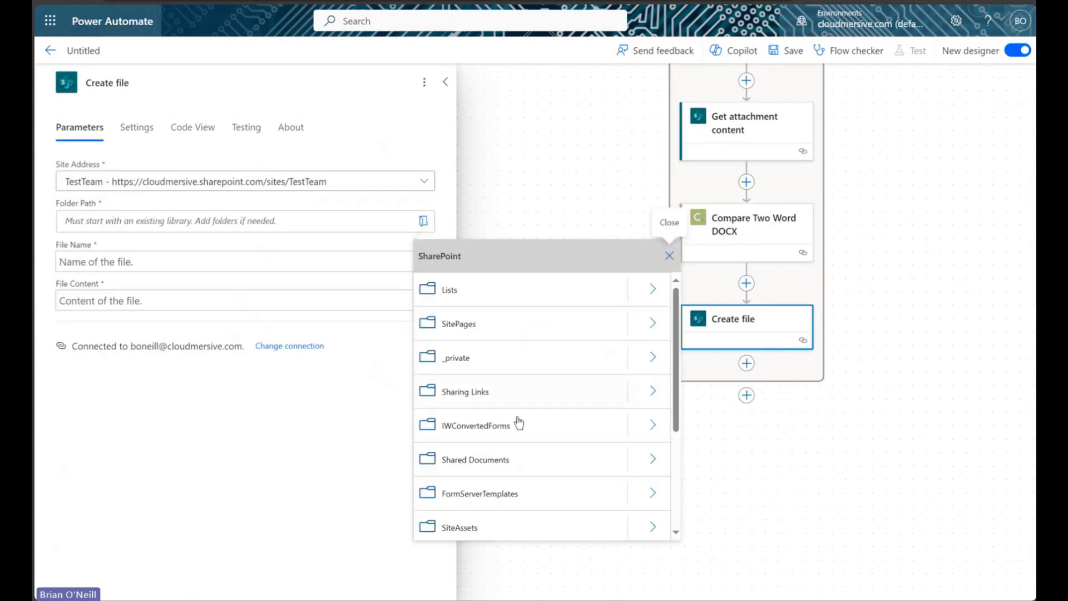
{"action": "left_click", "coordinate": [522, 466]}
Use the attachment's DisplayName as the File Name in the "Create file" action.
{"action": "left_click", "coordinate": [201, 257]}
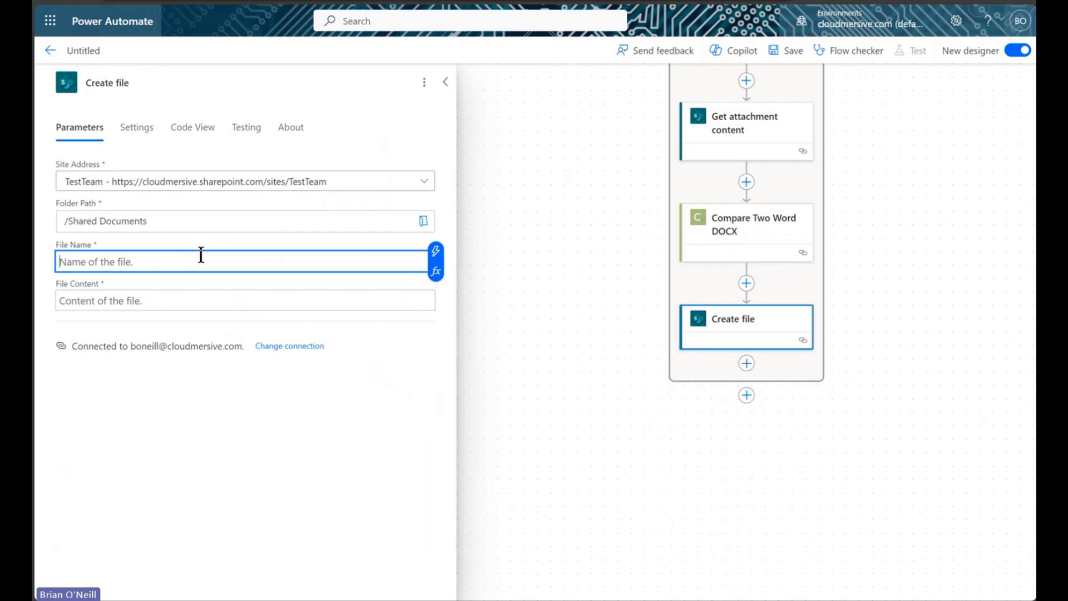
{"action": "left_click", "coordinate": [436, 251]}
{"action": "left_click", "coordinate": [531, 503]}
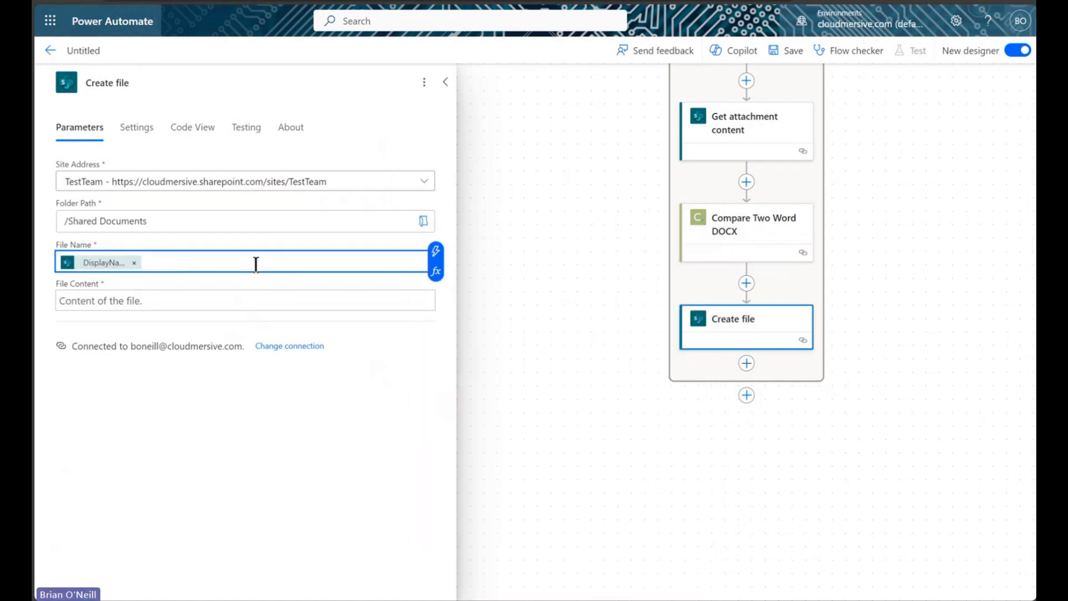
Append "+ Lorem ipsum v1.docx comparison.docx" after DisplayName in the "Create file" File Name, copying the document name from "Get file content".
{"action": "scroll", "coordinate": [751, 223], "scroll_direction": "up", "scroll_amount": 4}
{"action": "left_click", "coordinate": [751, 131]}
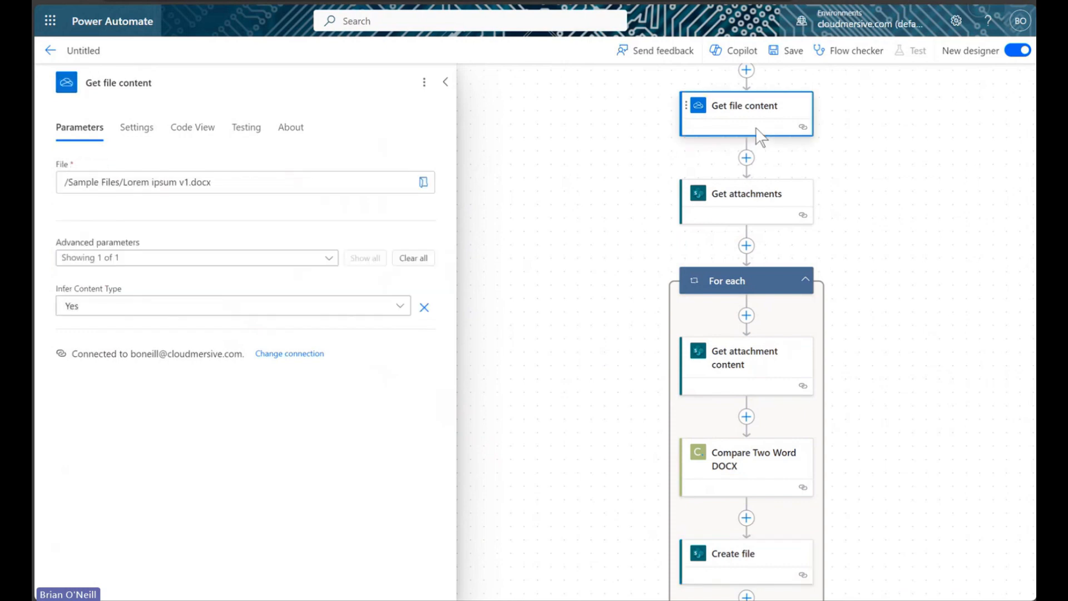
{"action": "left_click_drag", "start_coordinate": [251, 181], "coordinate": [123, 182]}
{"action": "key", "text": "ctrl+c"}
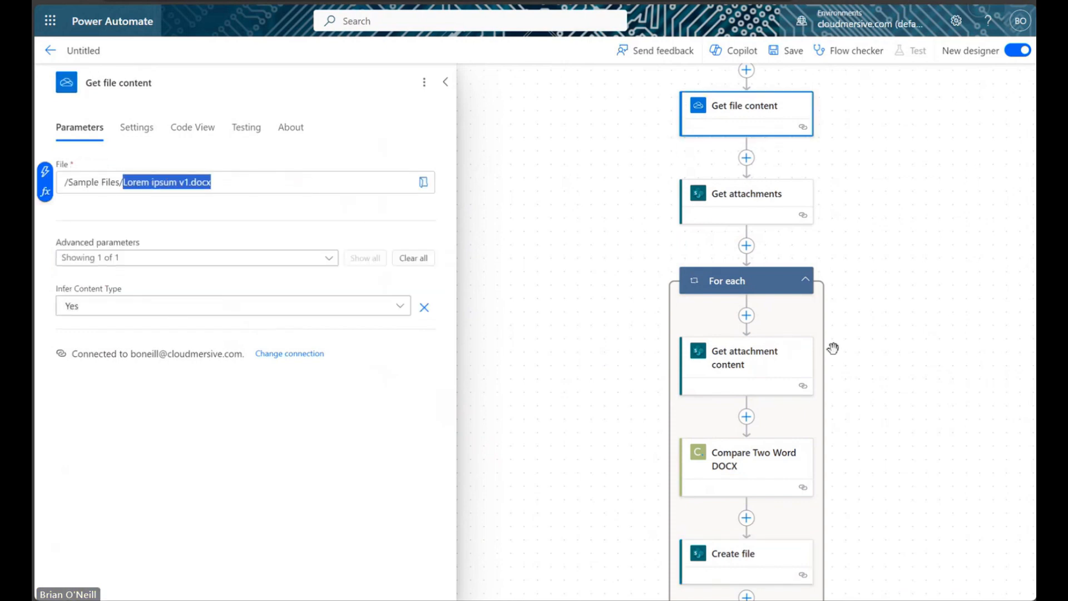
{"action": "left_click", "coordinate": [740, 562]}
{"action": "left_click", "coordinate": [292, 261]}
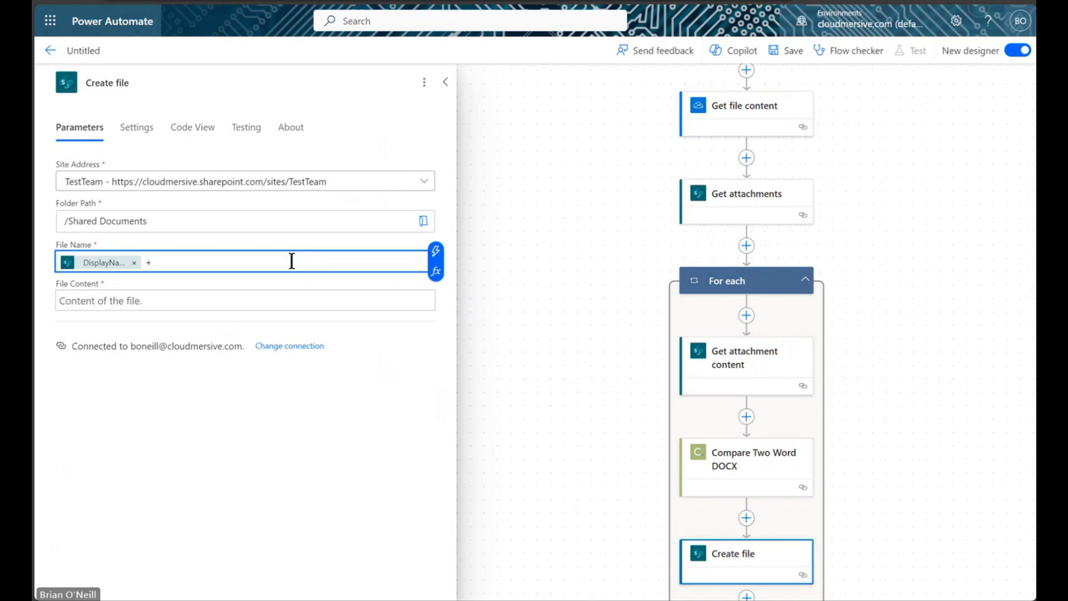
{"action": "key", "text": "ctrl+v"}
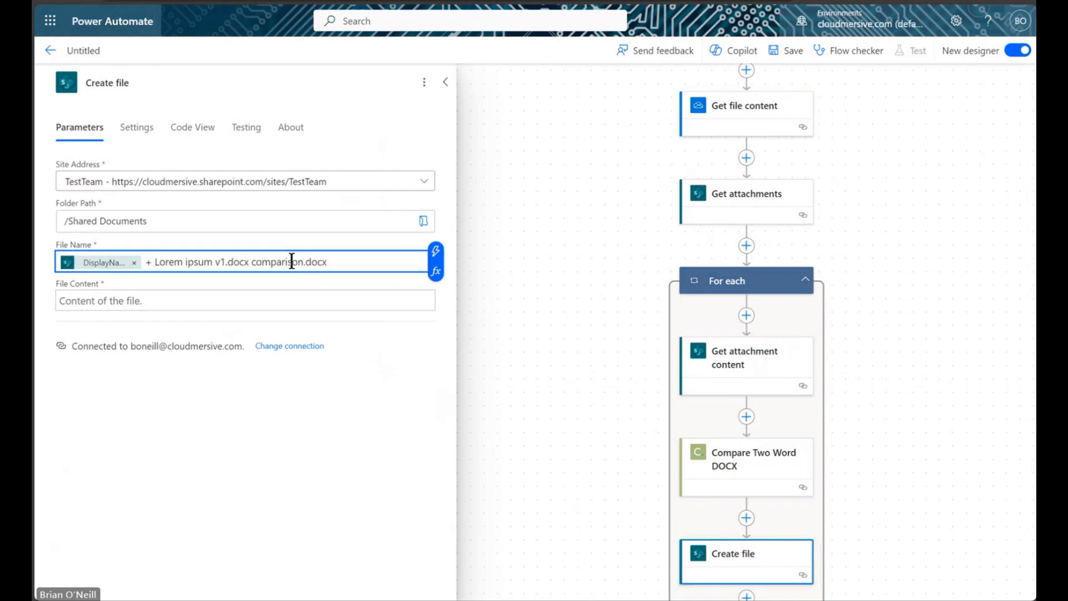
Set the File Content of the "Create file" action to OutputContent from "Compare Two Word DOCX".
{"action": "left_click", "coordinate": [272, 299]}
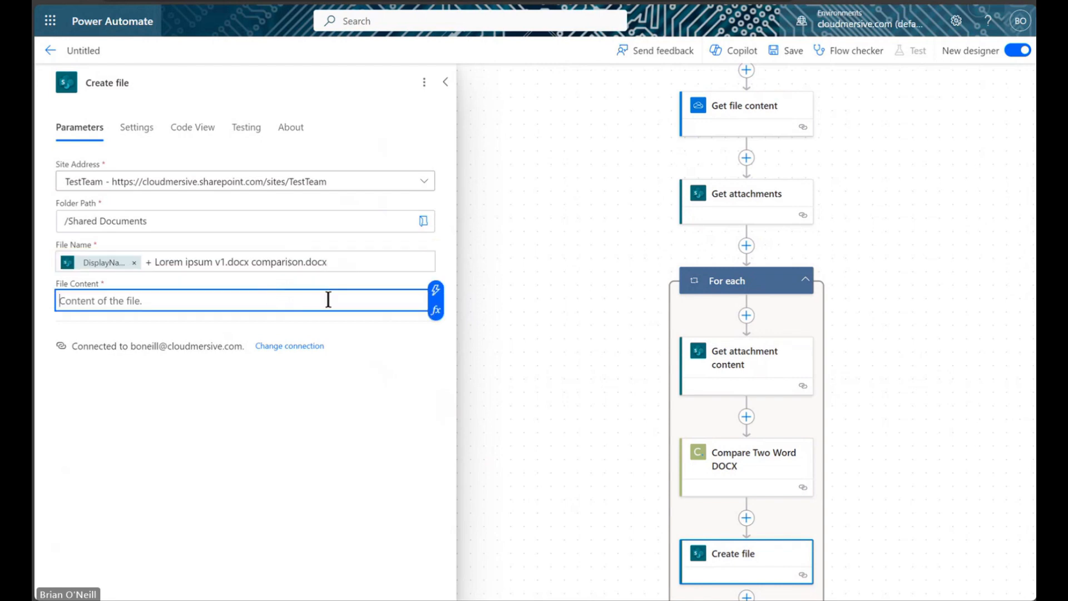
{"action": "left_click", "coordinate": [436, 289]}
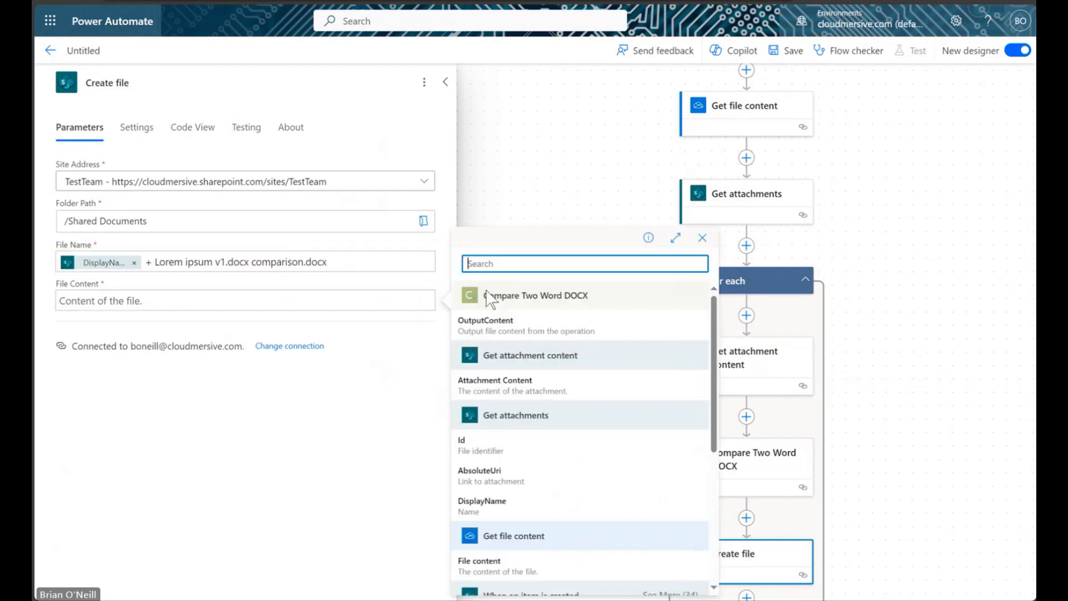
{"action": "left_click", "coordinate": [568, 328]}
{"action": "left_click", "coordinate": [412, 442]}
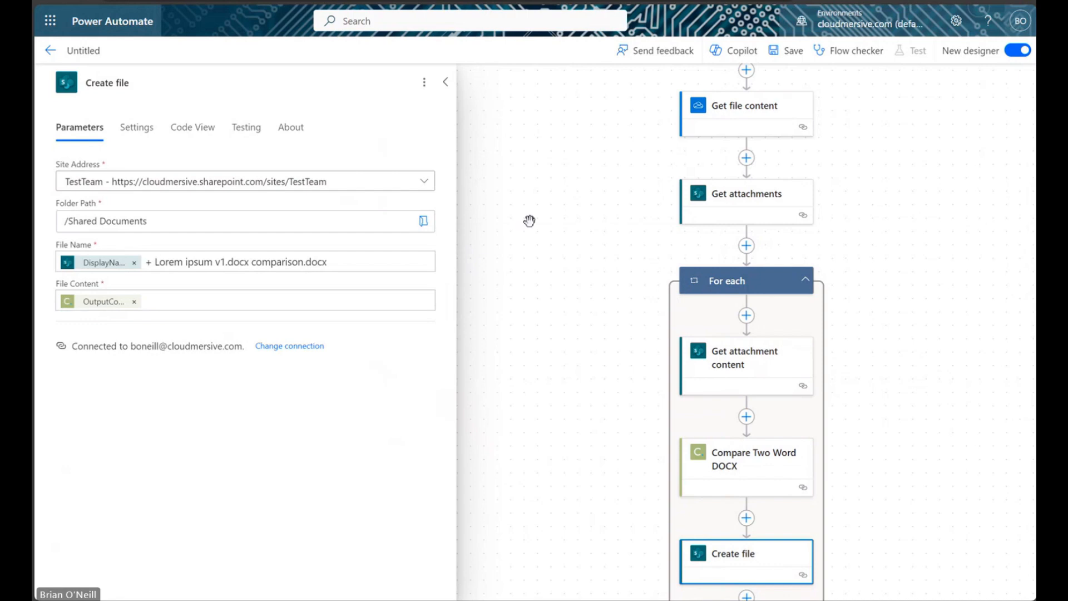
Collapse the "Create file" settings and save the flow.
{"action": "left_click", "coordinate": [445, 81]}
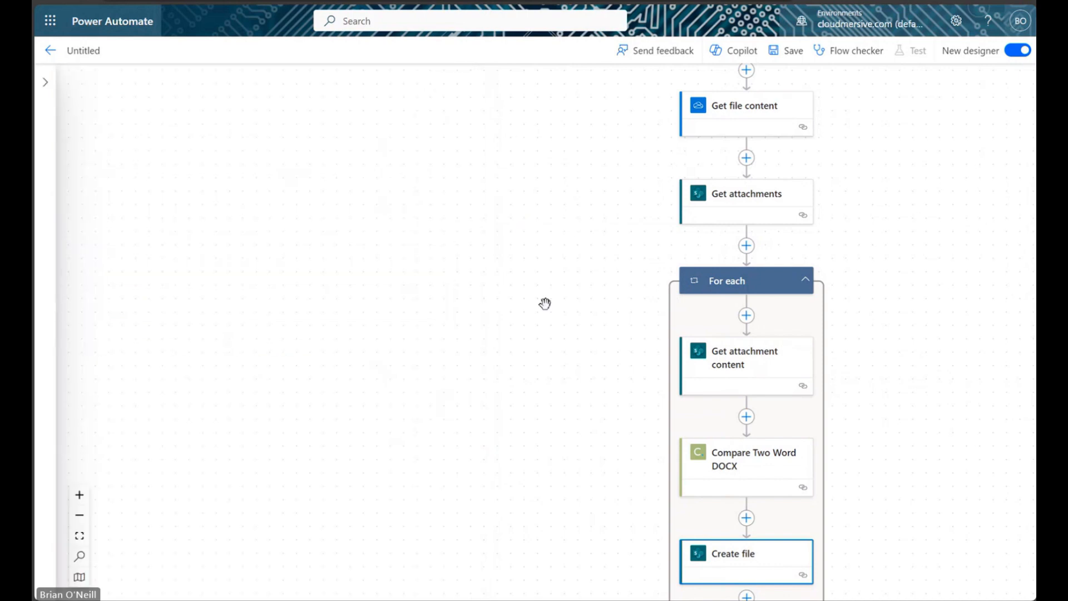
{"action": "left_click_drag", "start_coordinate": [545, 303], "coordinate": [375, 244]}
{"action": "left_click", "coordinate": [790, 51]}
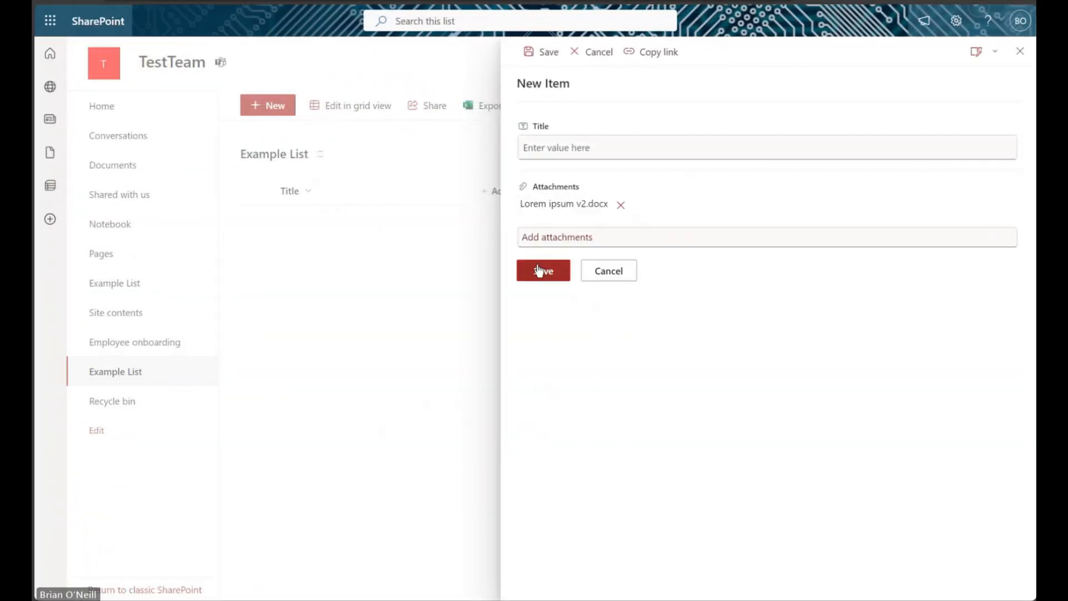
In SharePoint, save the new Example List item on TestTeam with Lorem ipsum v2.docx attached.
{"action": "left_click", "coordinate": [544, 271]}
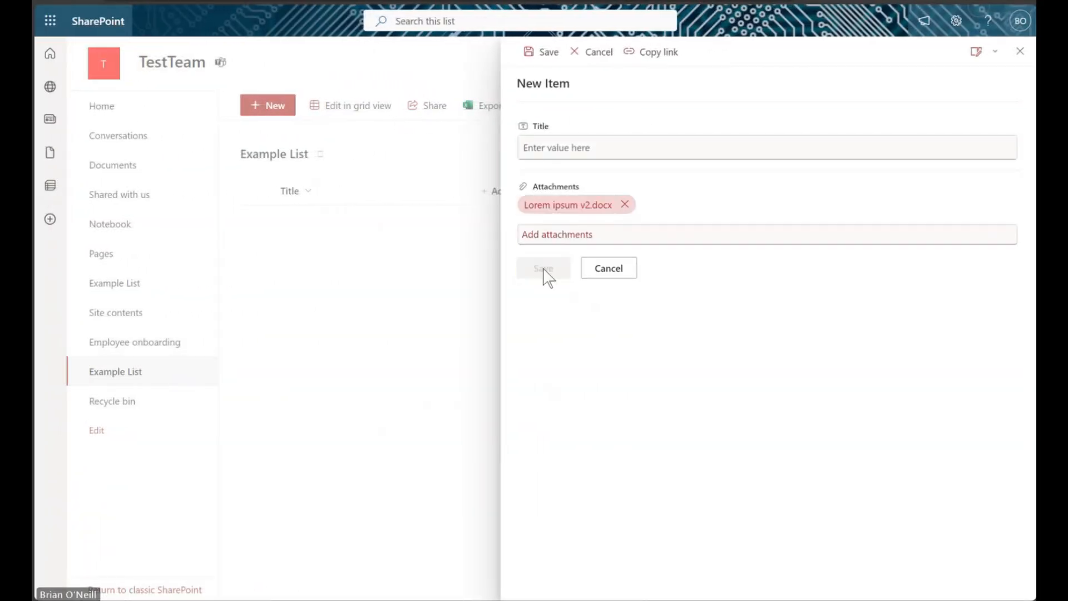